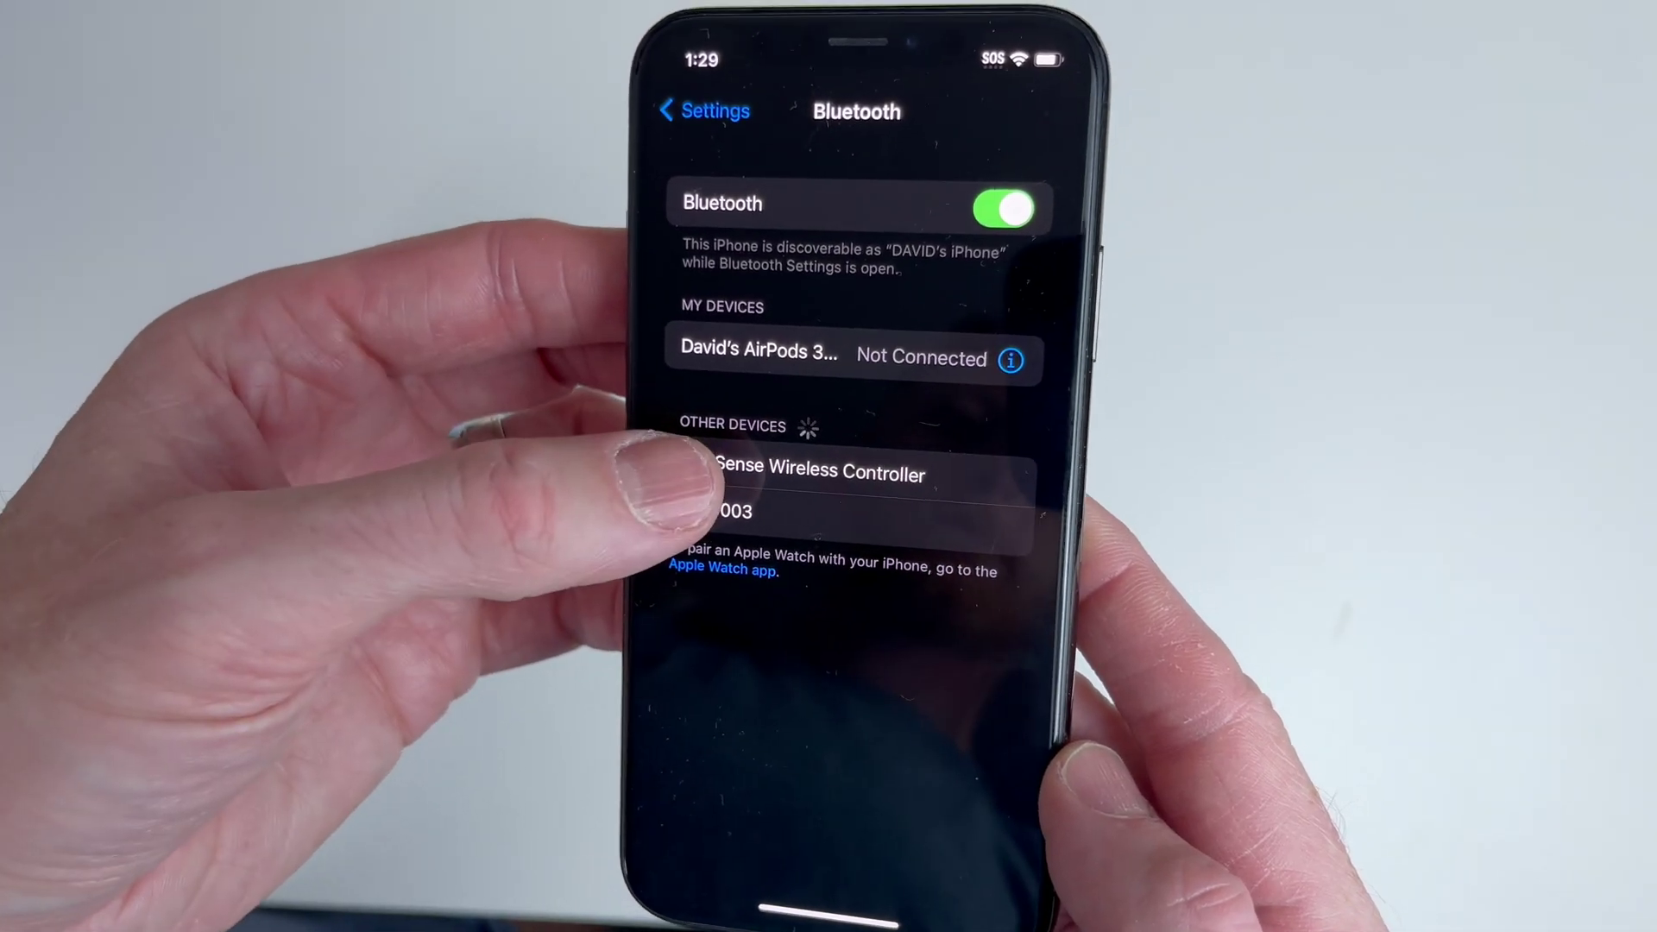
Select the DualSense Wireless Controller in the iPhone's Bluetooth list to start pairing
{"action": "left_click", "coordinate": [776, 463]}
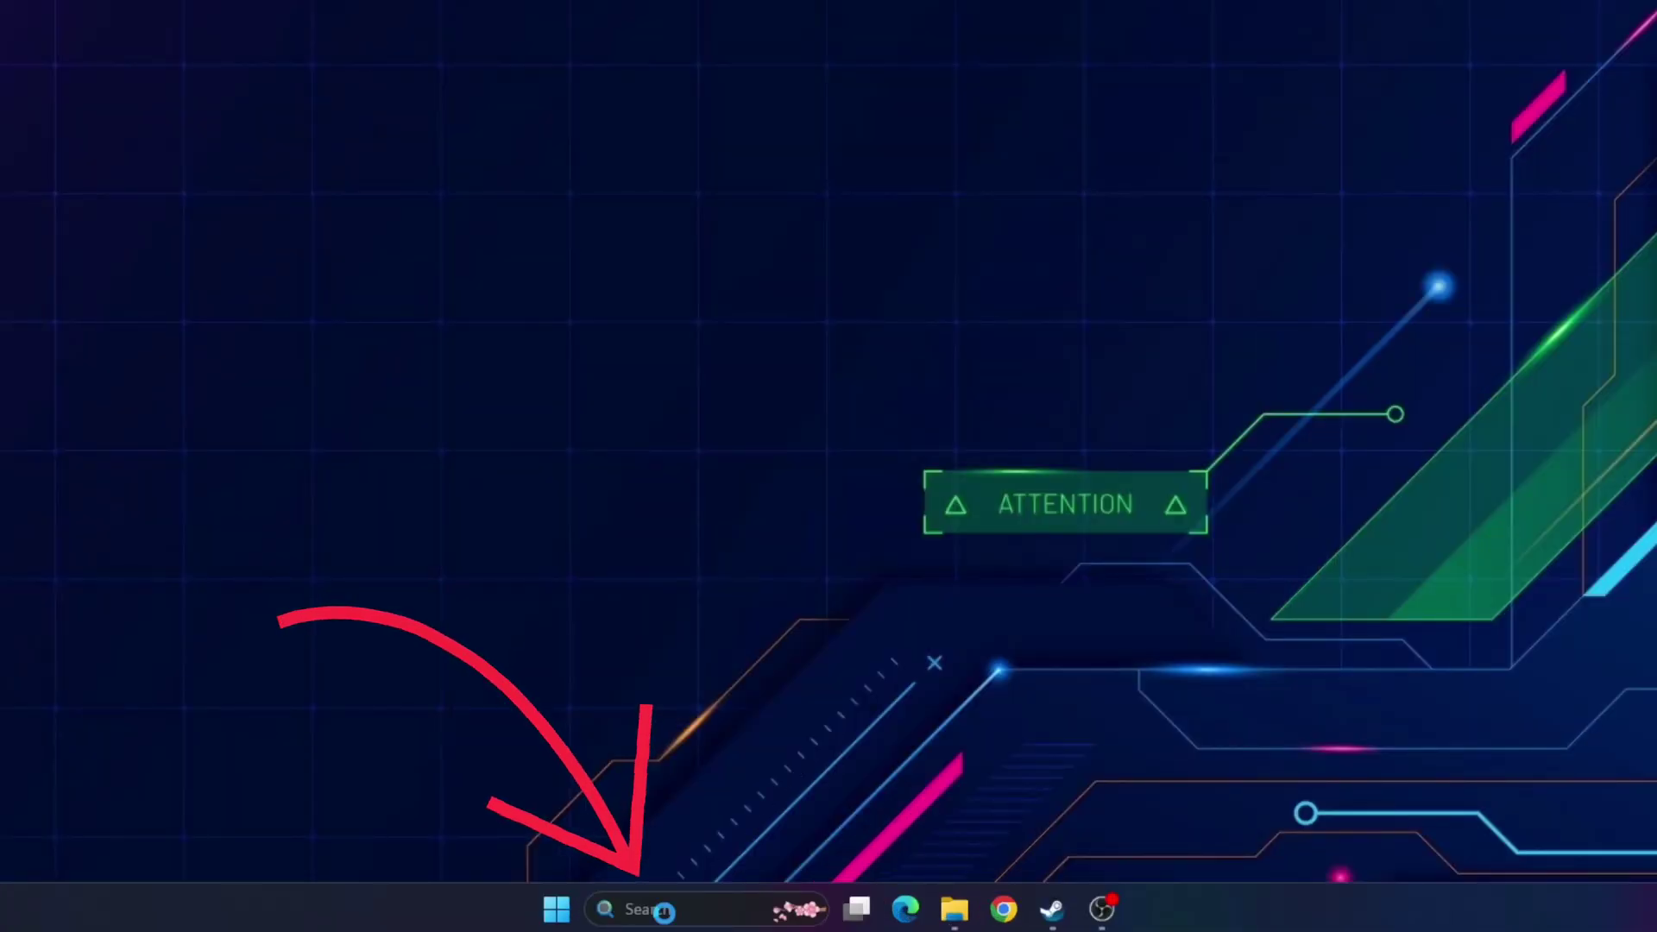
Search Windows for 'Bluetooth' and open the Bluetooth and other devices settings
{"action": "left_click", "coordinate": [663, 912]}
{"action": "type", "text": "B"}
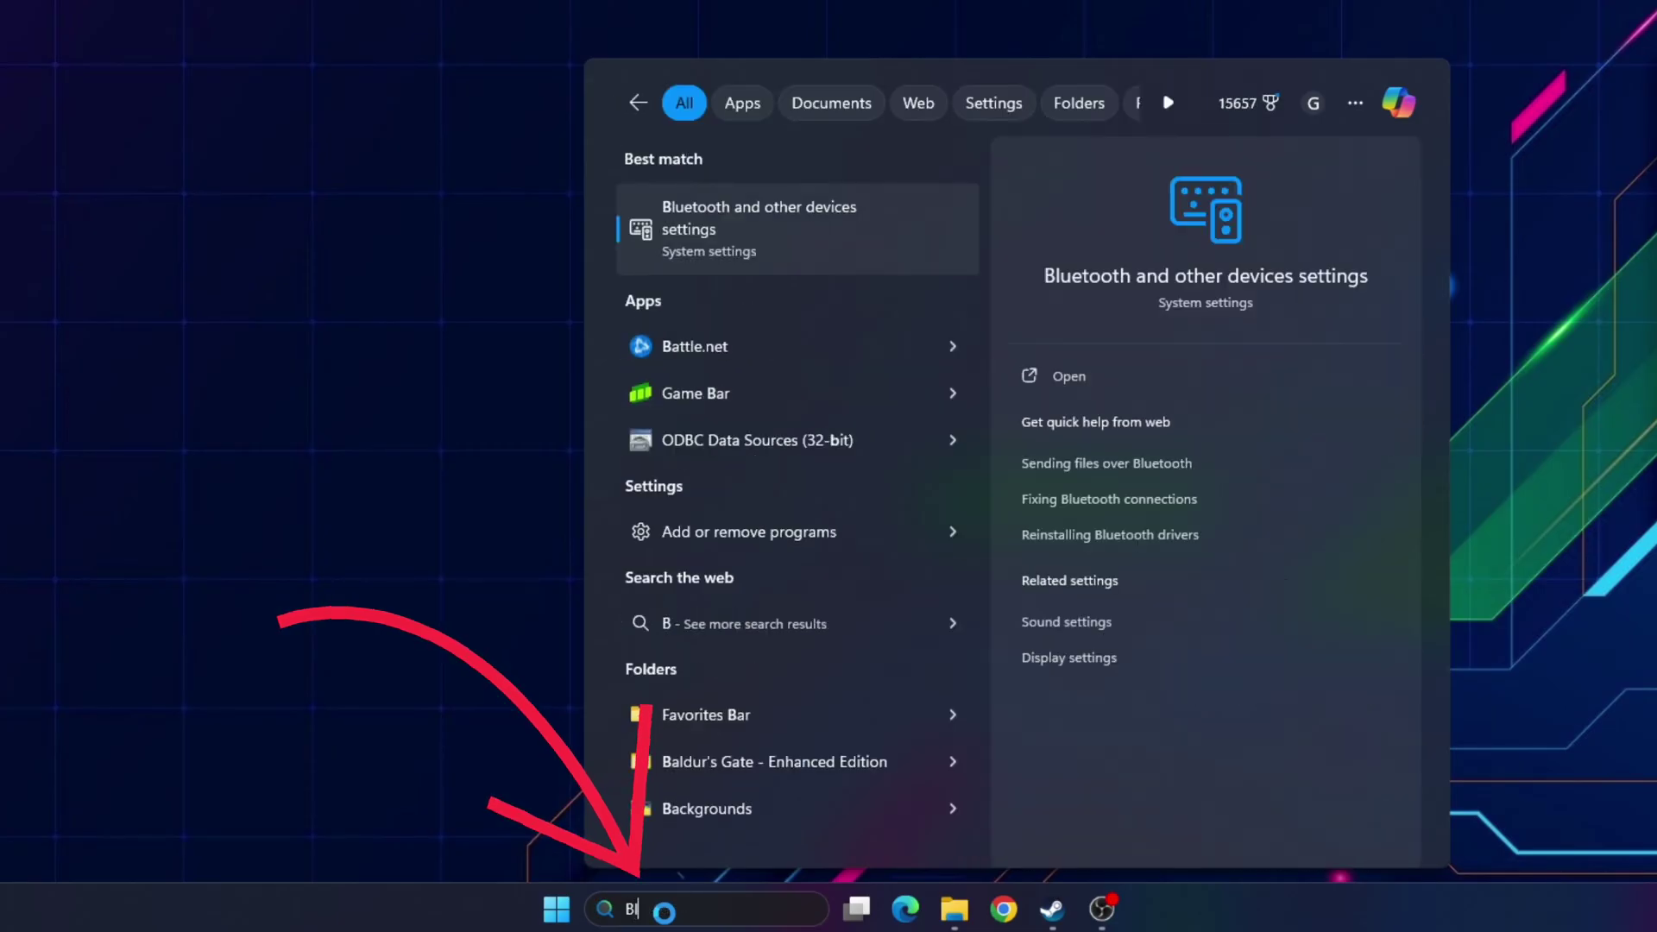
{"action": "type", "text": "luetooth"}
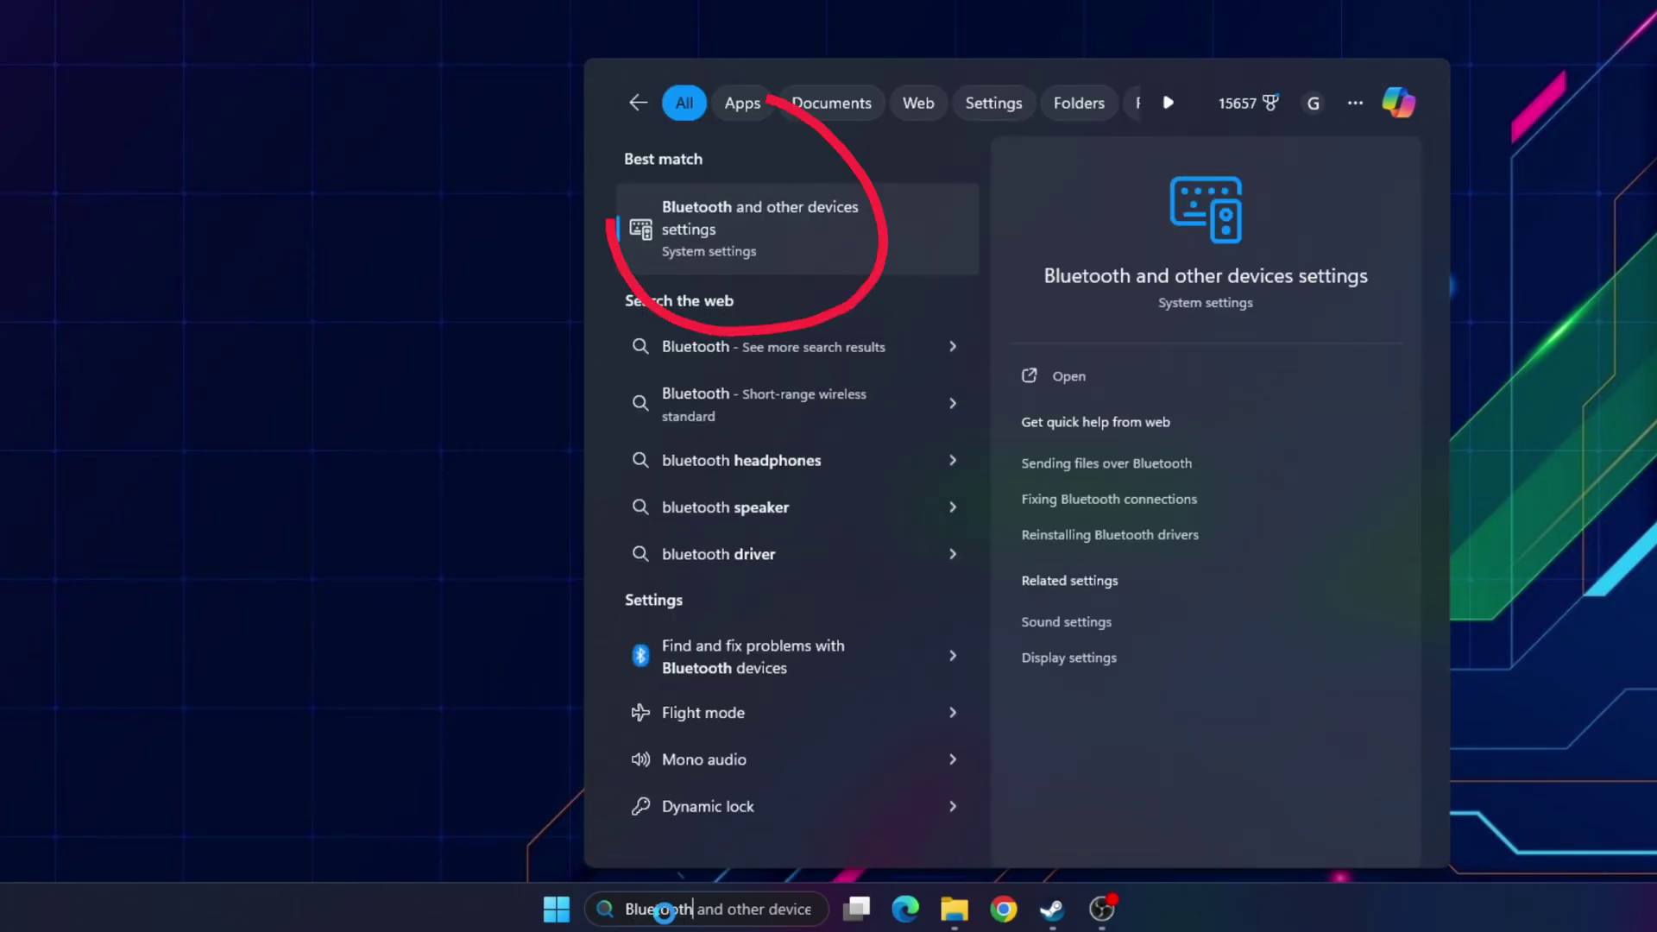
{"action": "left_click", "coordinate": [827, 230]}
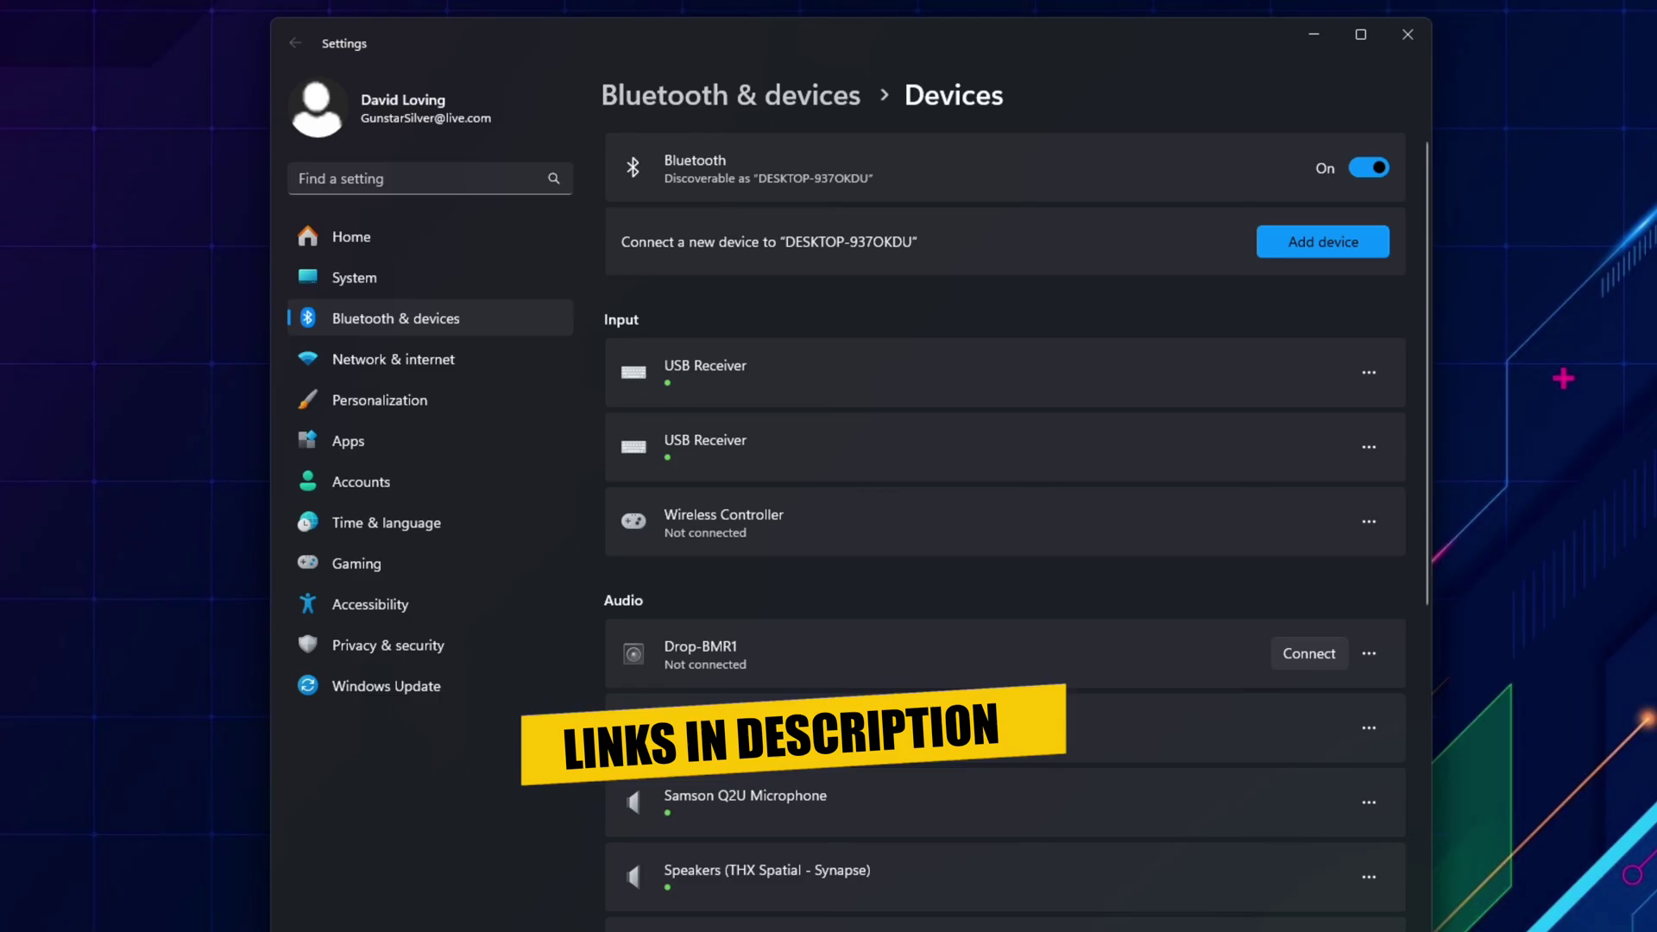
Start adding a new device from the Bluetooth & devices page
{"action": "left_click", "coordinate": [1348, 235]}
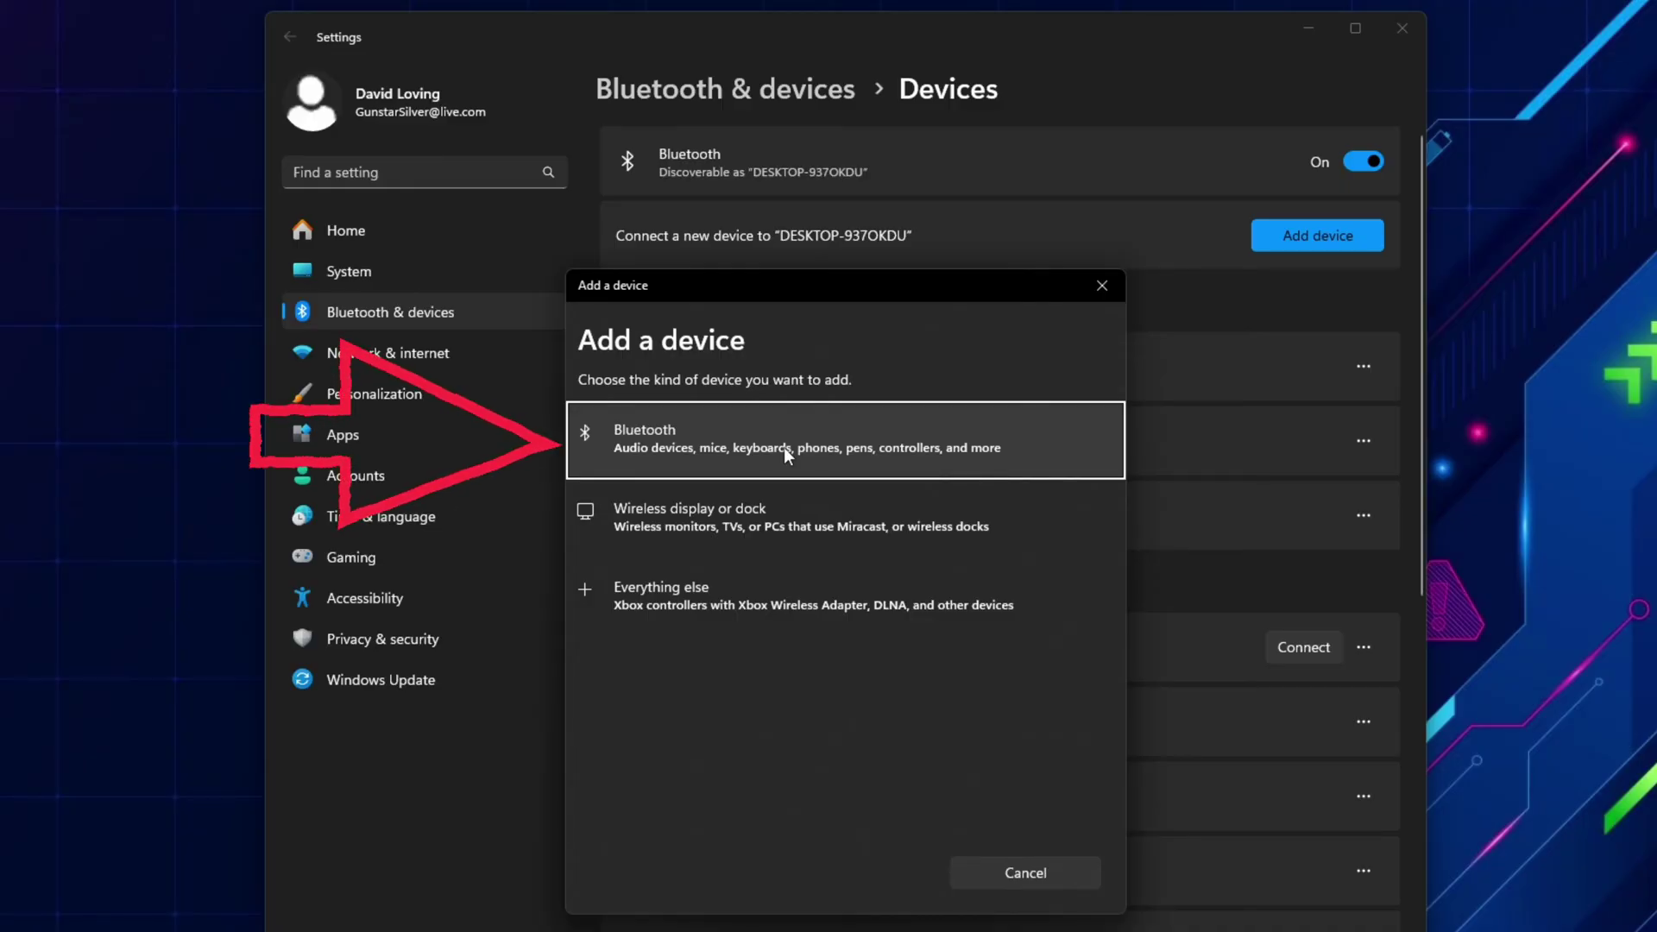
Choose Bluetooth as the device type to add, which starts scanning
{"action": "left_click", "coordinate": [786, 454]}
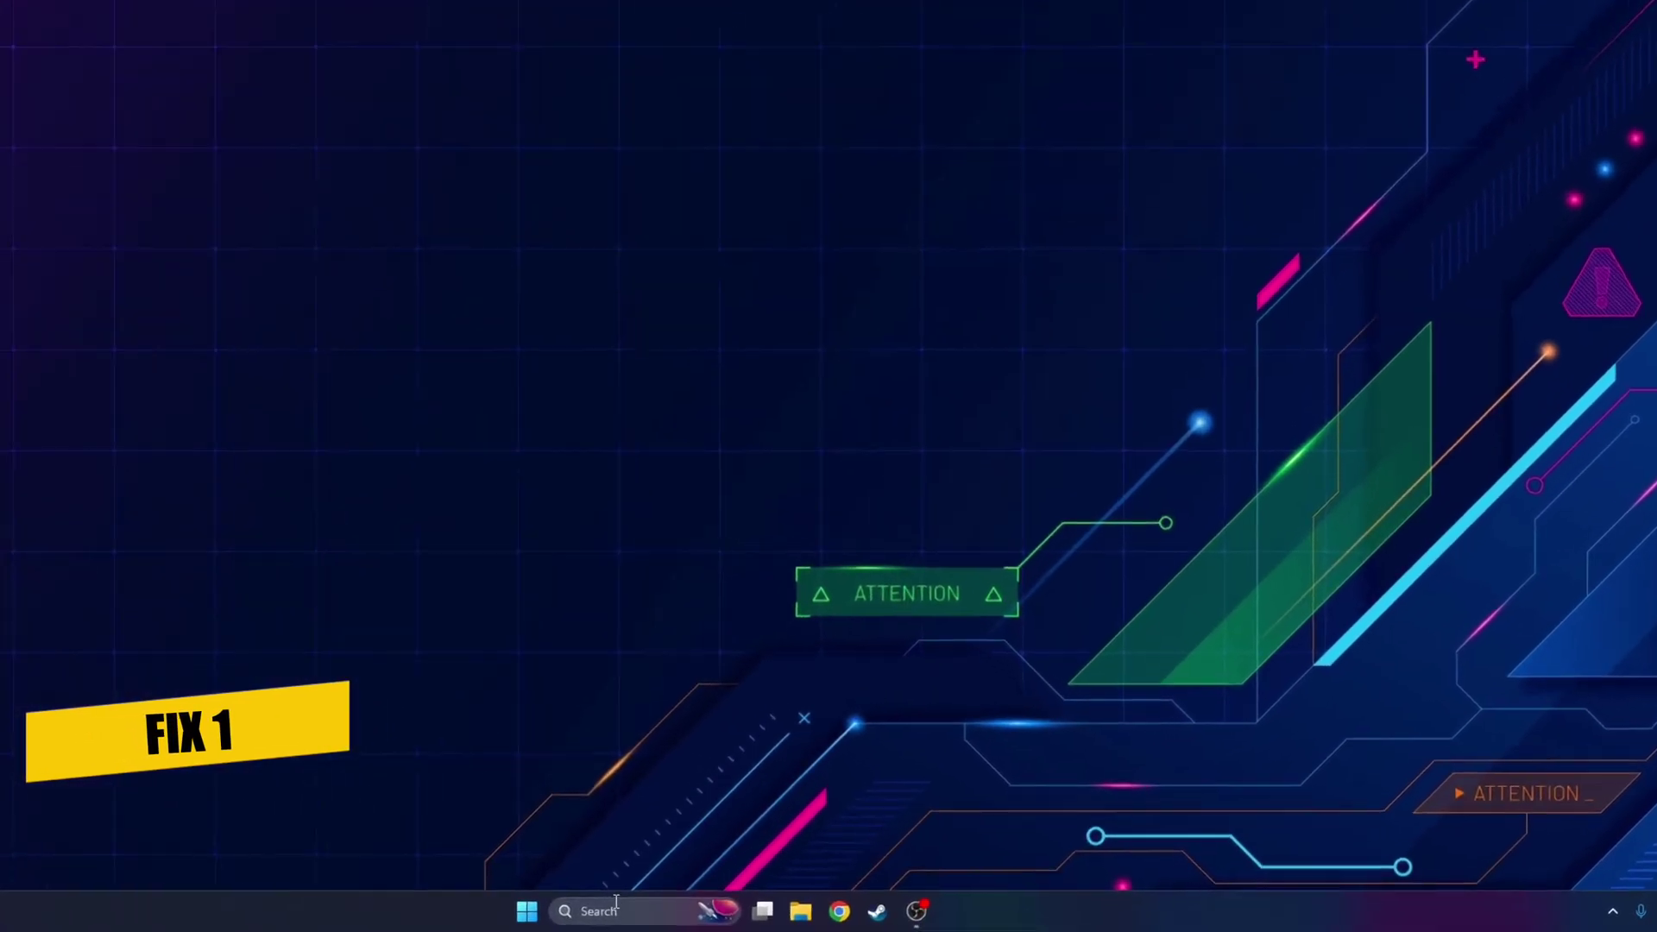
Open Settings via search and go to System > Troubleshoot > Other troubleshooters
{"action": "left_click", "coordinate": [738, 916]}
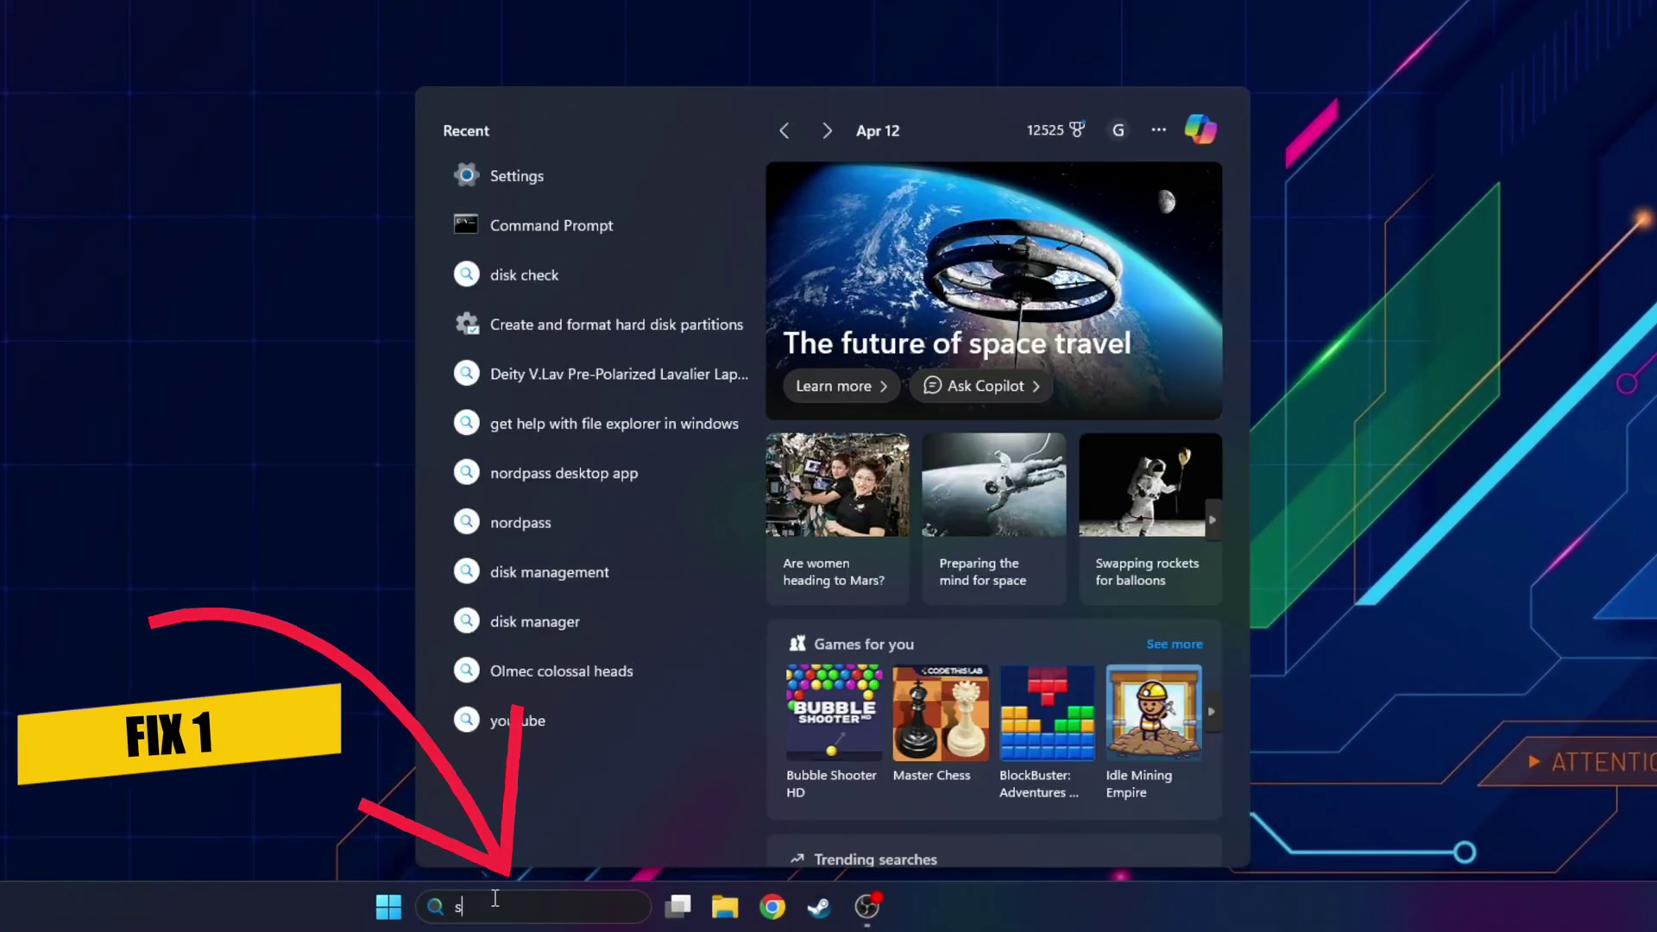
{"action": "type", "text": "set"}
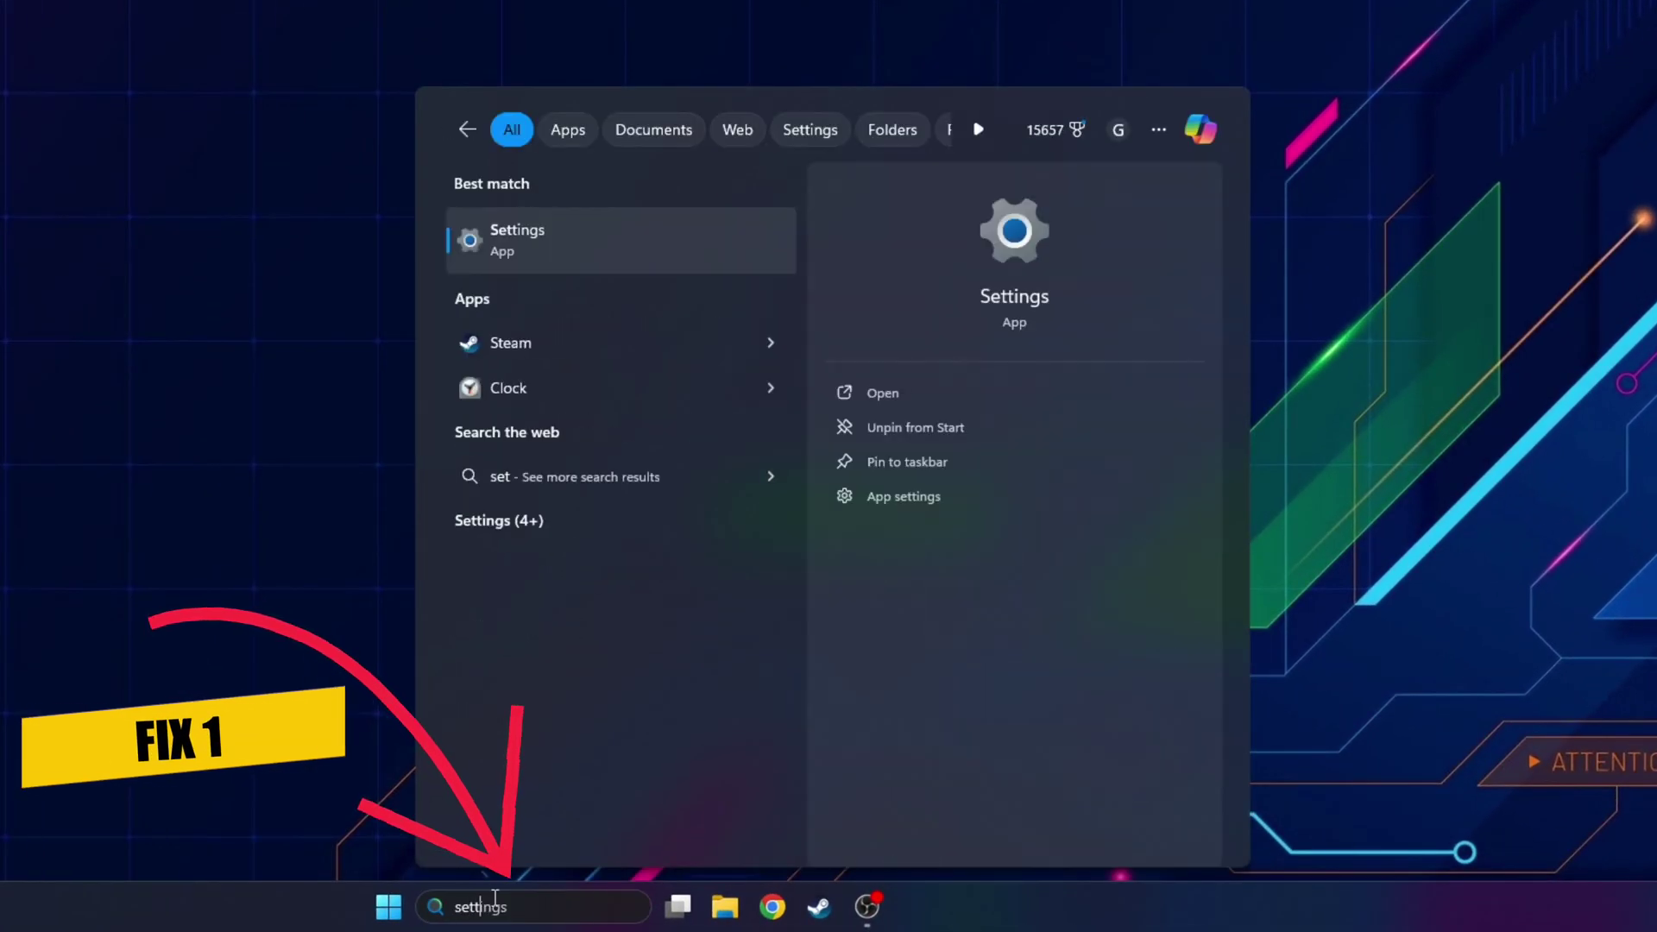
{"action": "type", "text": "tings"}
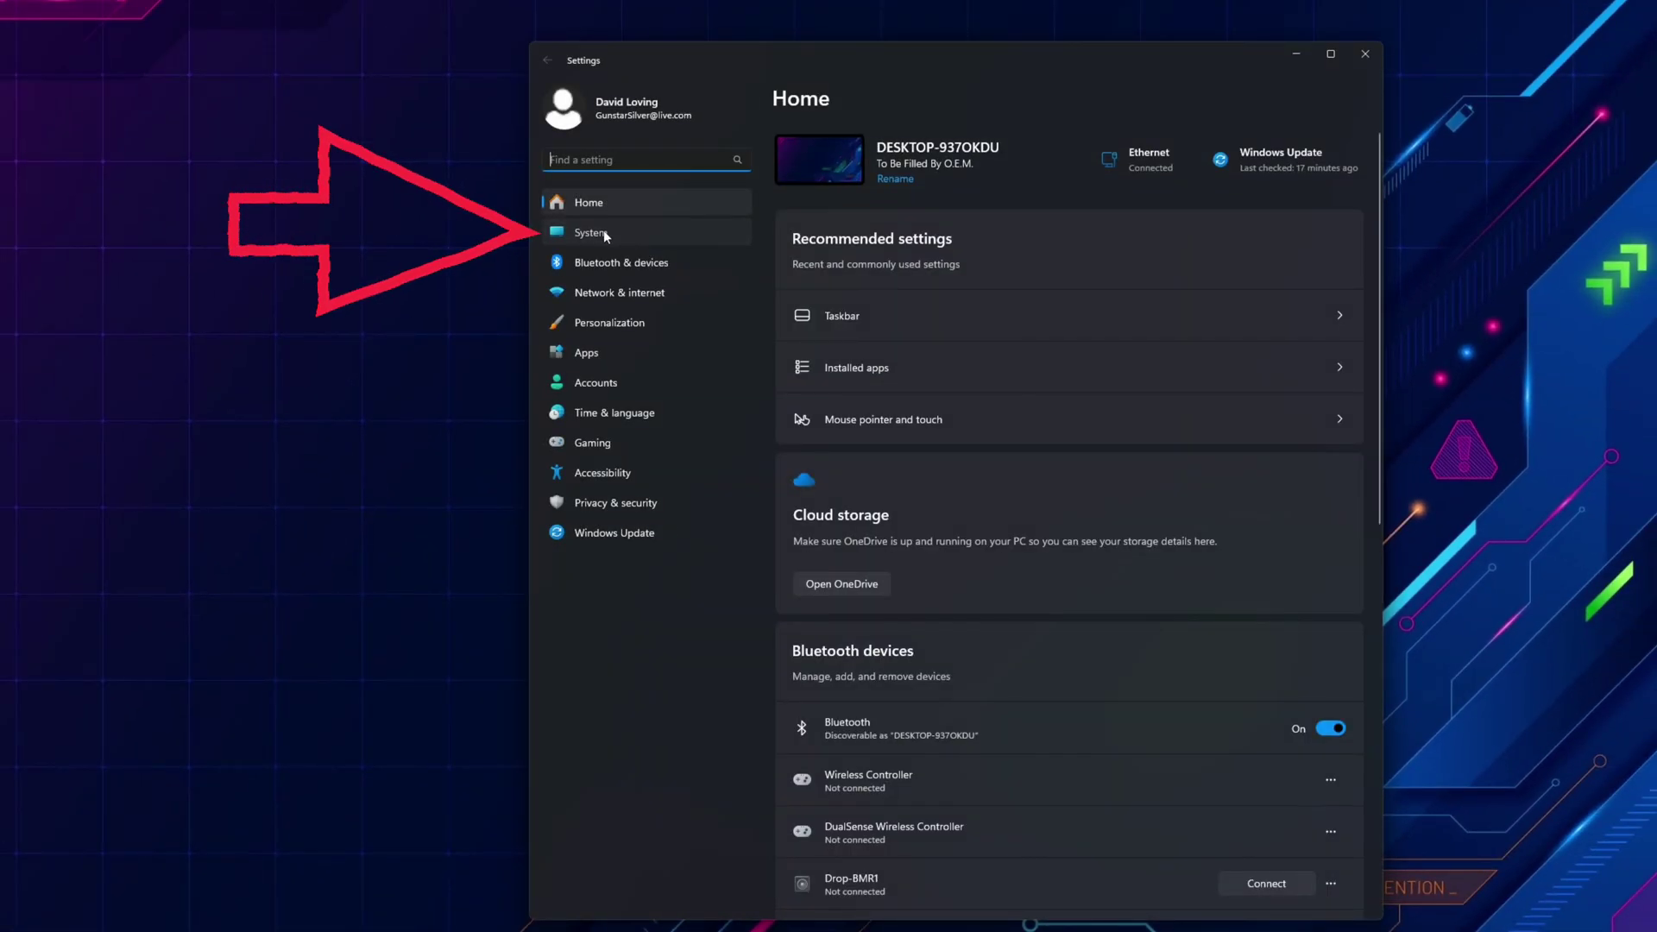
{"action": "left_click", "coordinate": [603, 230]}
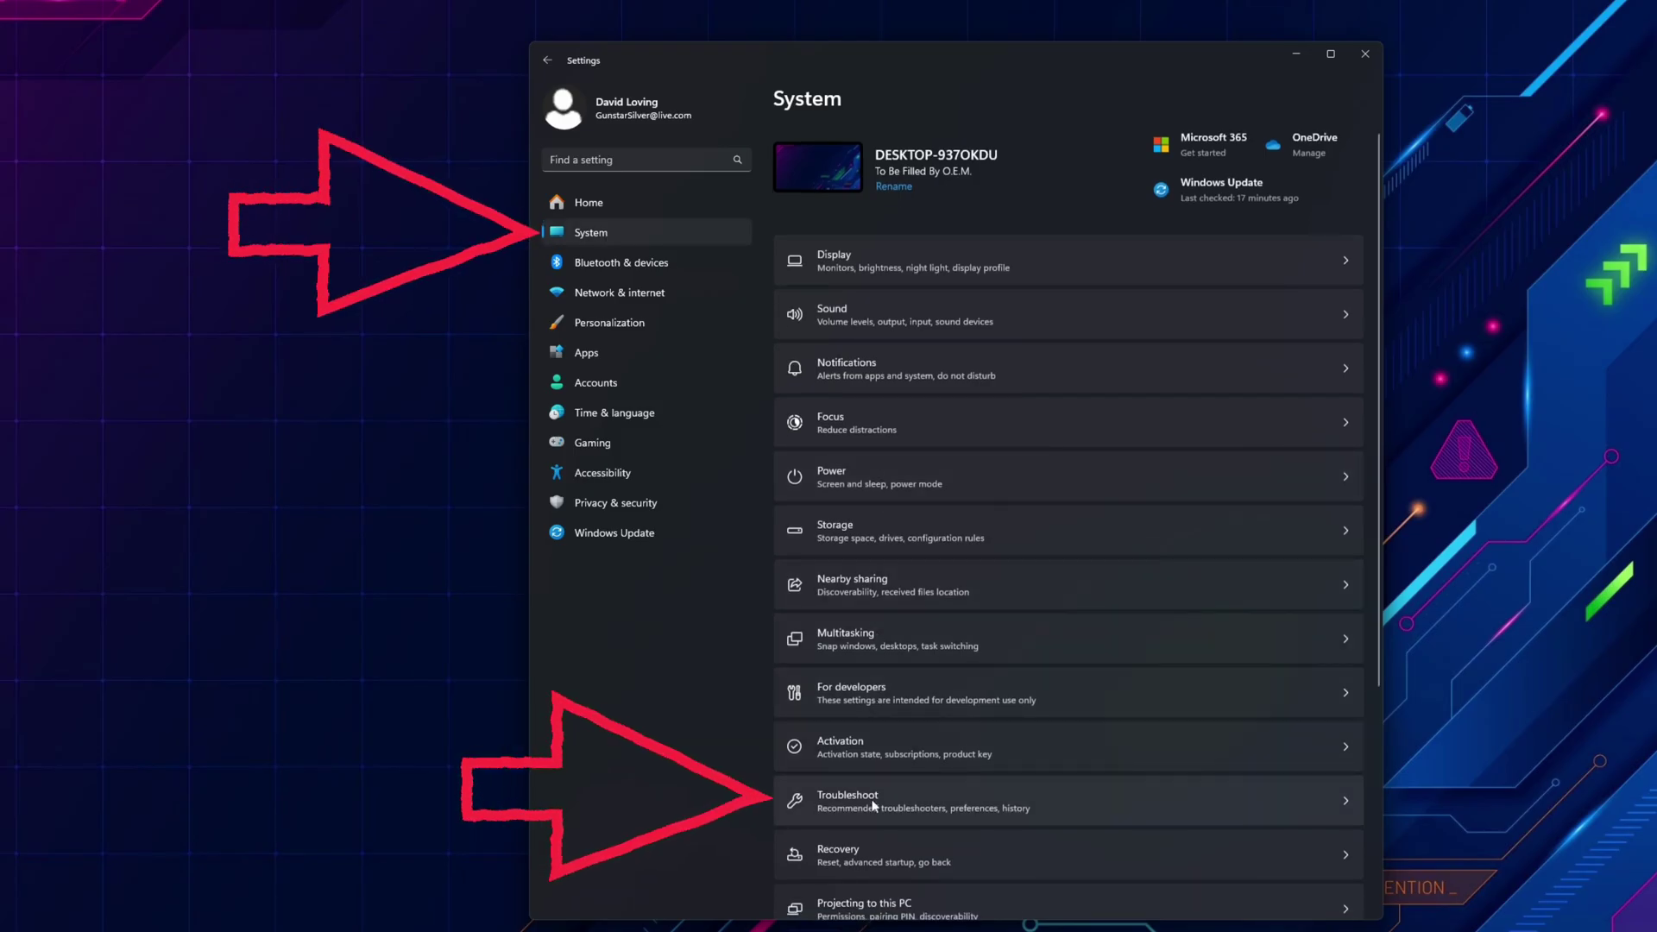
{"action": "left_click", "coordinate": [1089, 796]}
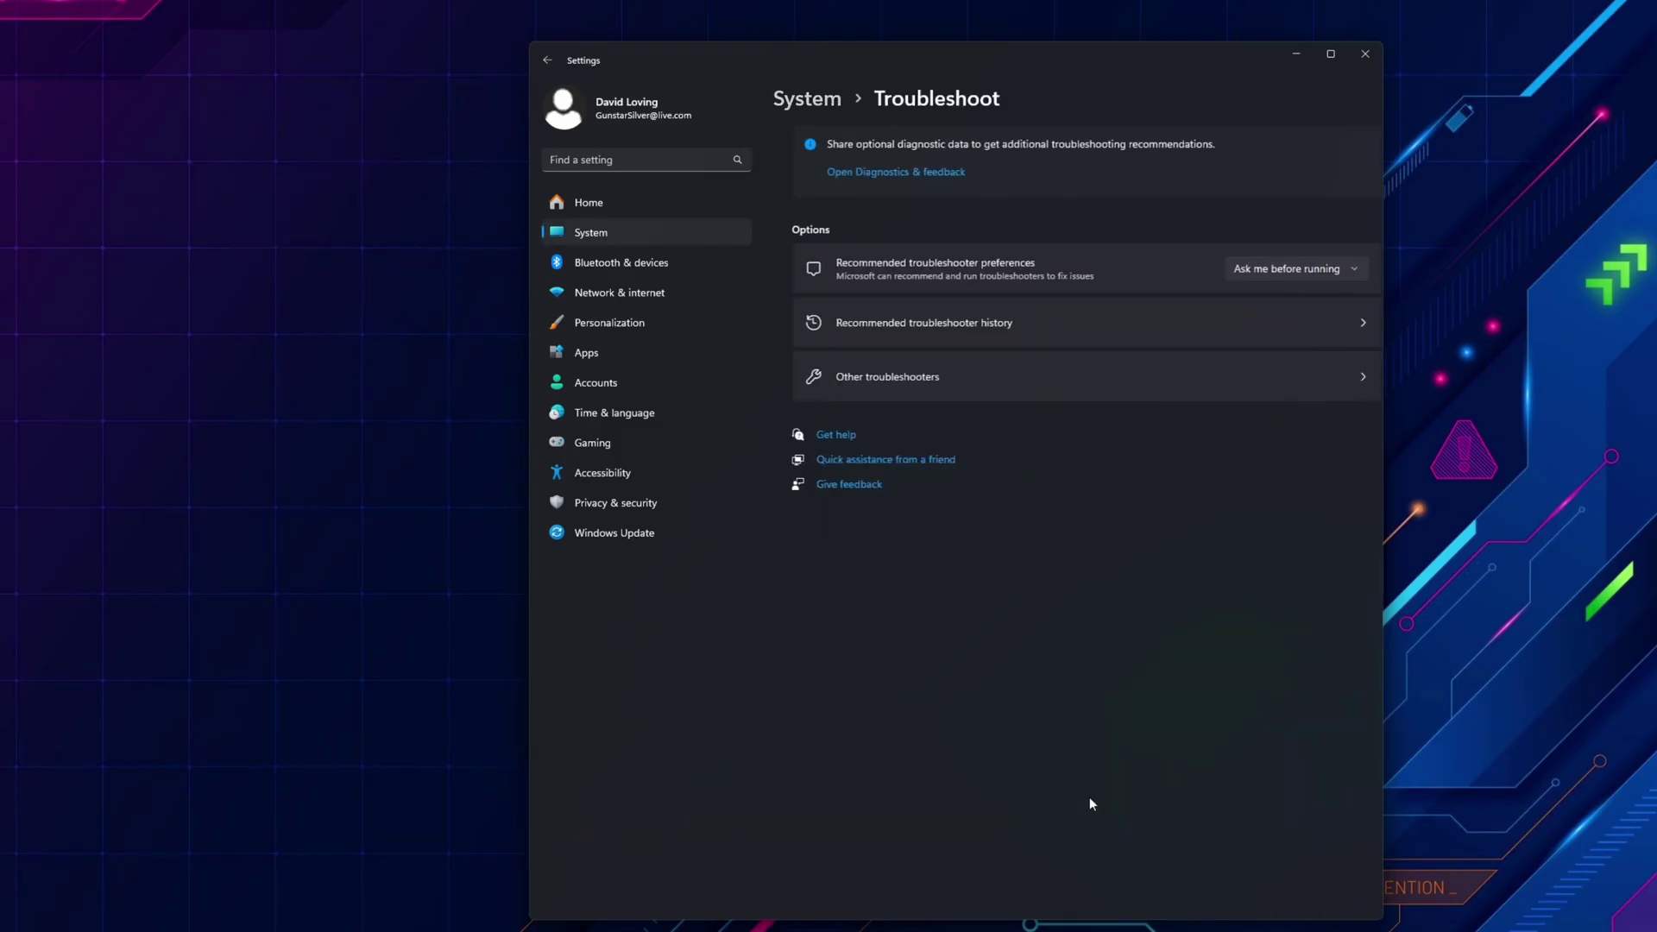
{"action": "left_click", "coordinate": [995, 383]}
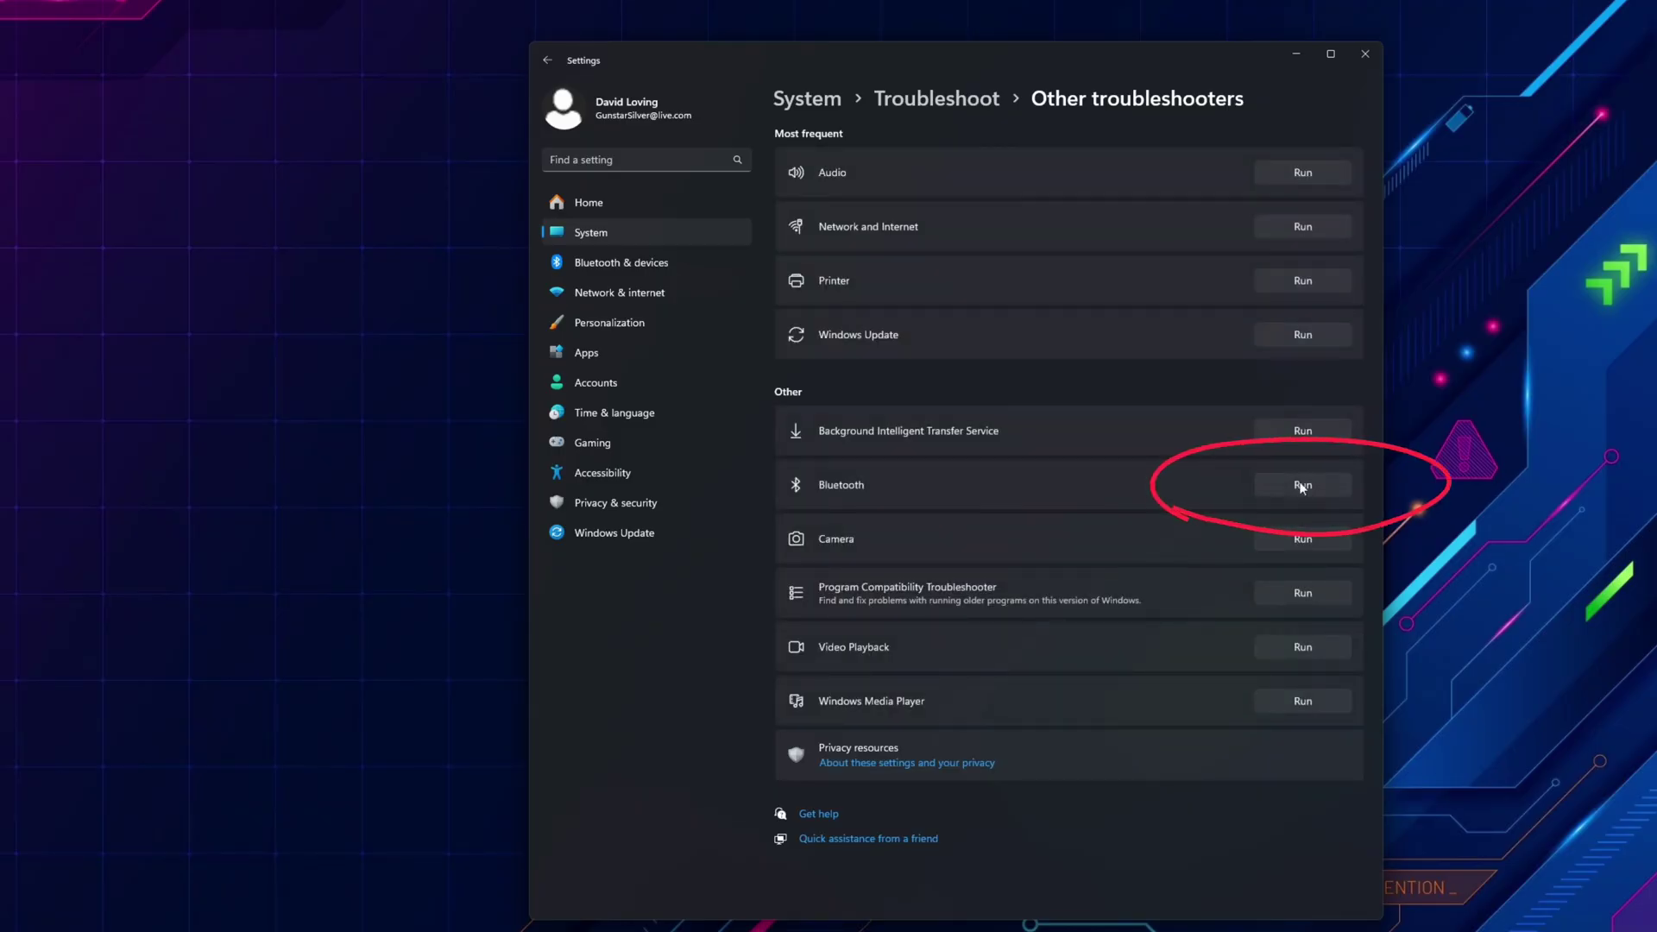
Run the Bluetooth troubleshooter and allow automated diagnostics in Get Help
{"action": "left_click", "coordinate": [1303, 486]}
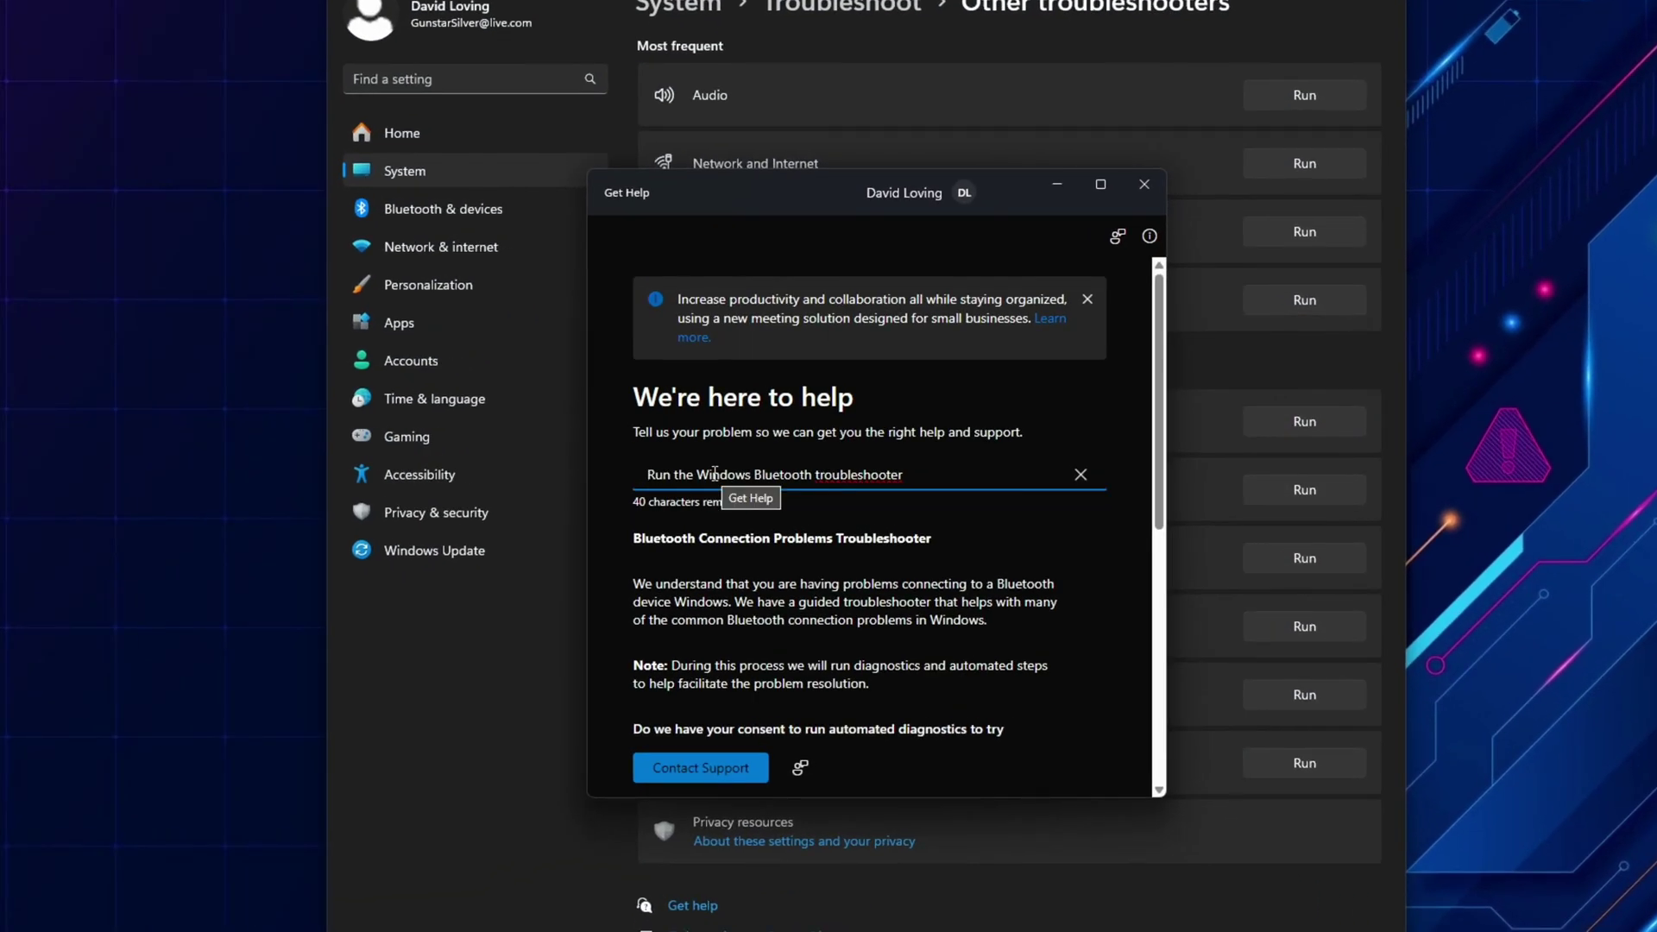
{"action": "left_click", "coordinate": [791, 552]}
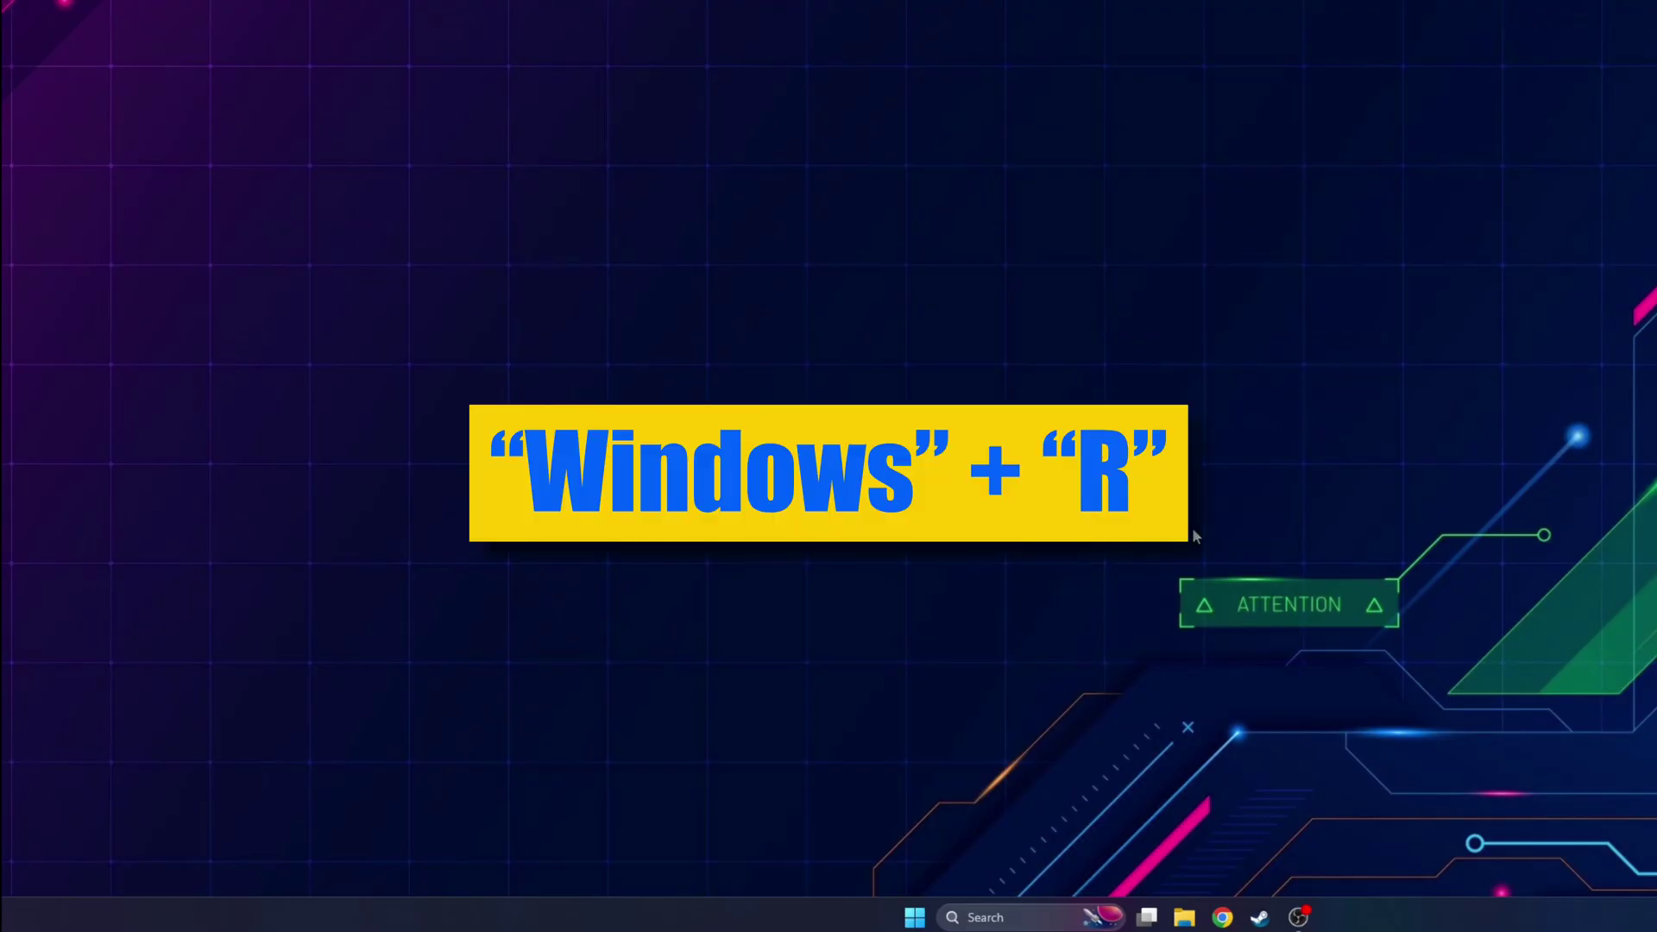
Launch the Services console with services.msc from the Run box
{"action": "key", "text": "super+r"}
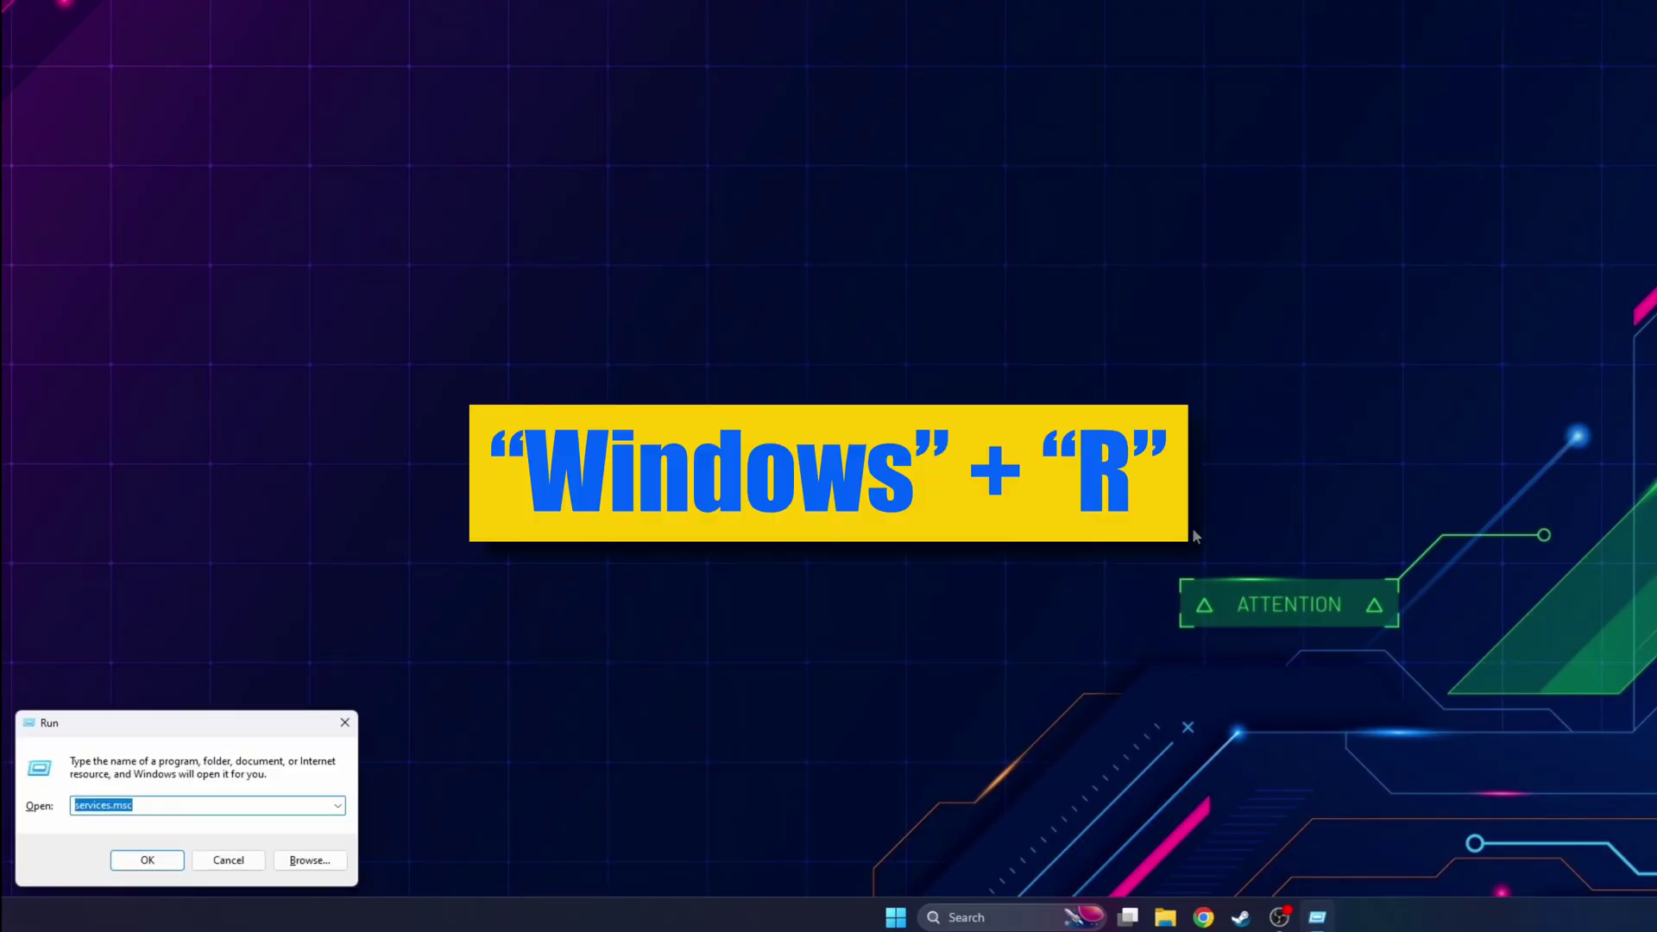
{"action": "type", "text": "services.m"}
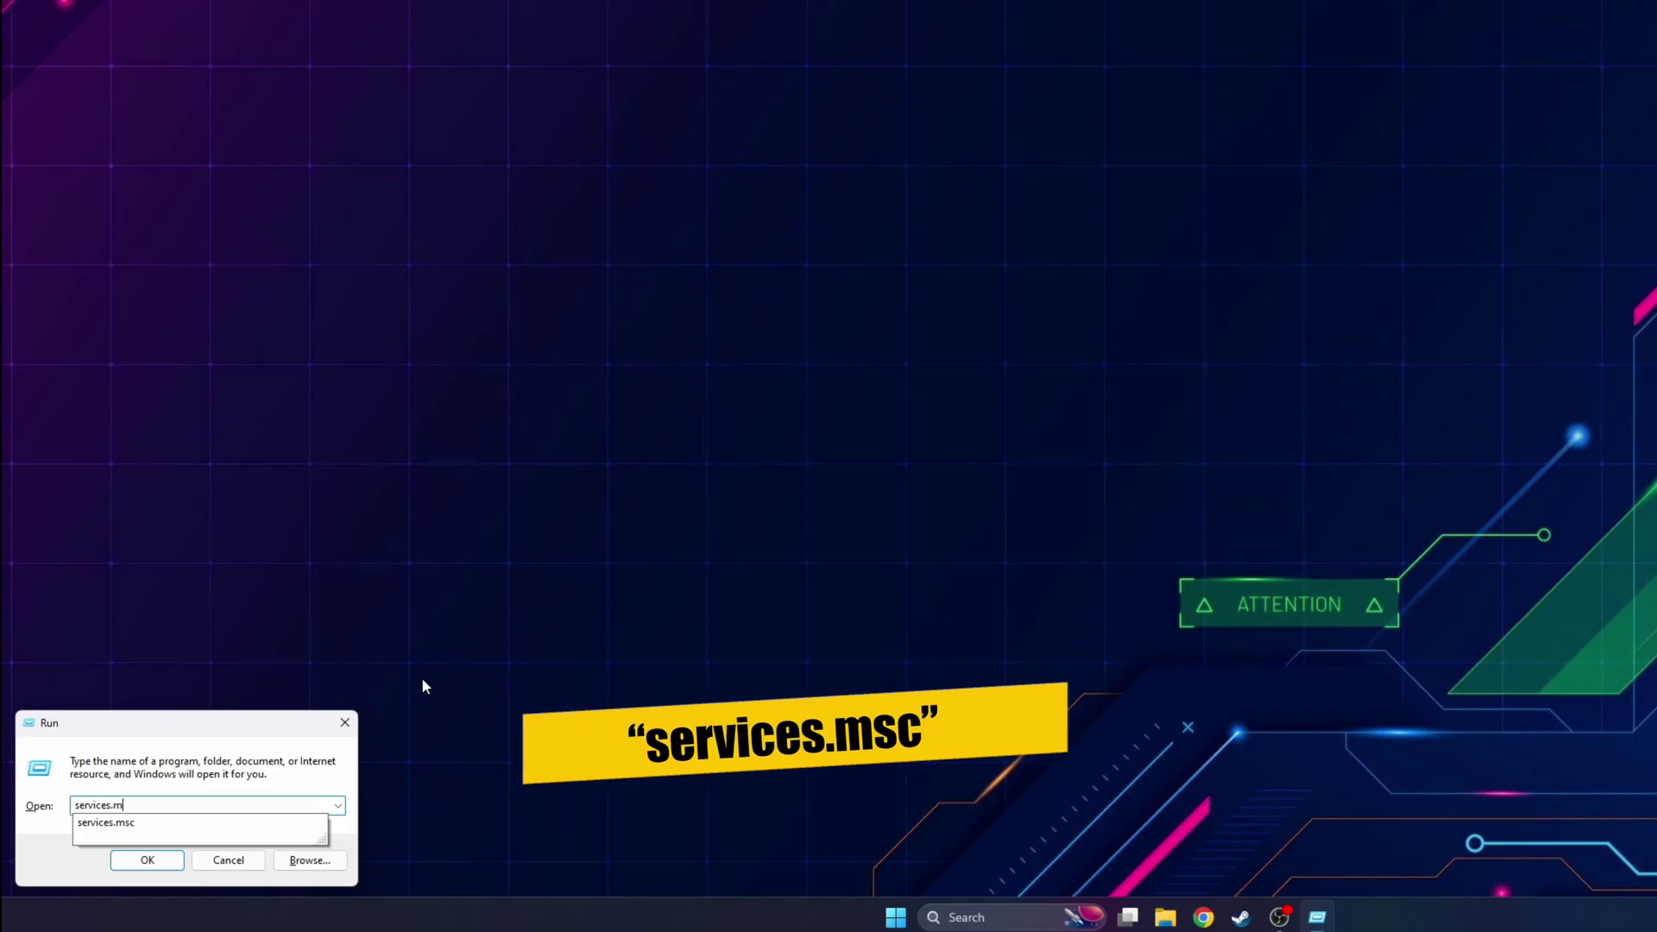
{"action": "type", "text": "sc"}
{"action": "left_click", "coordinate": [145, 859]}
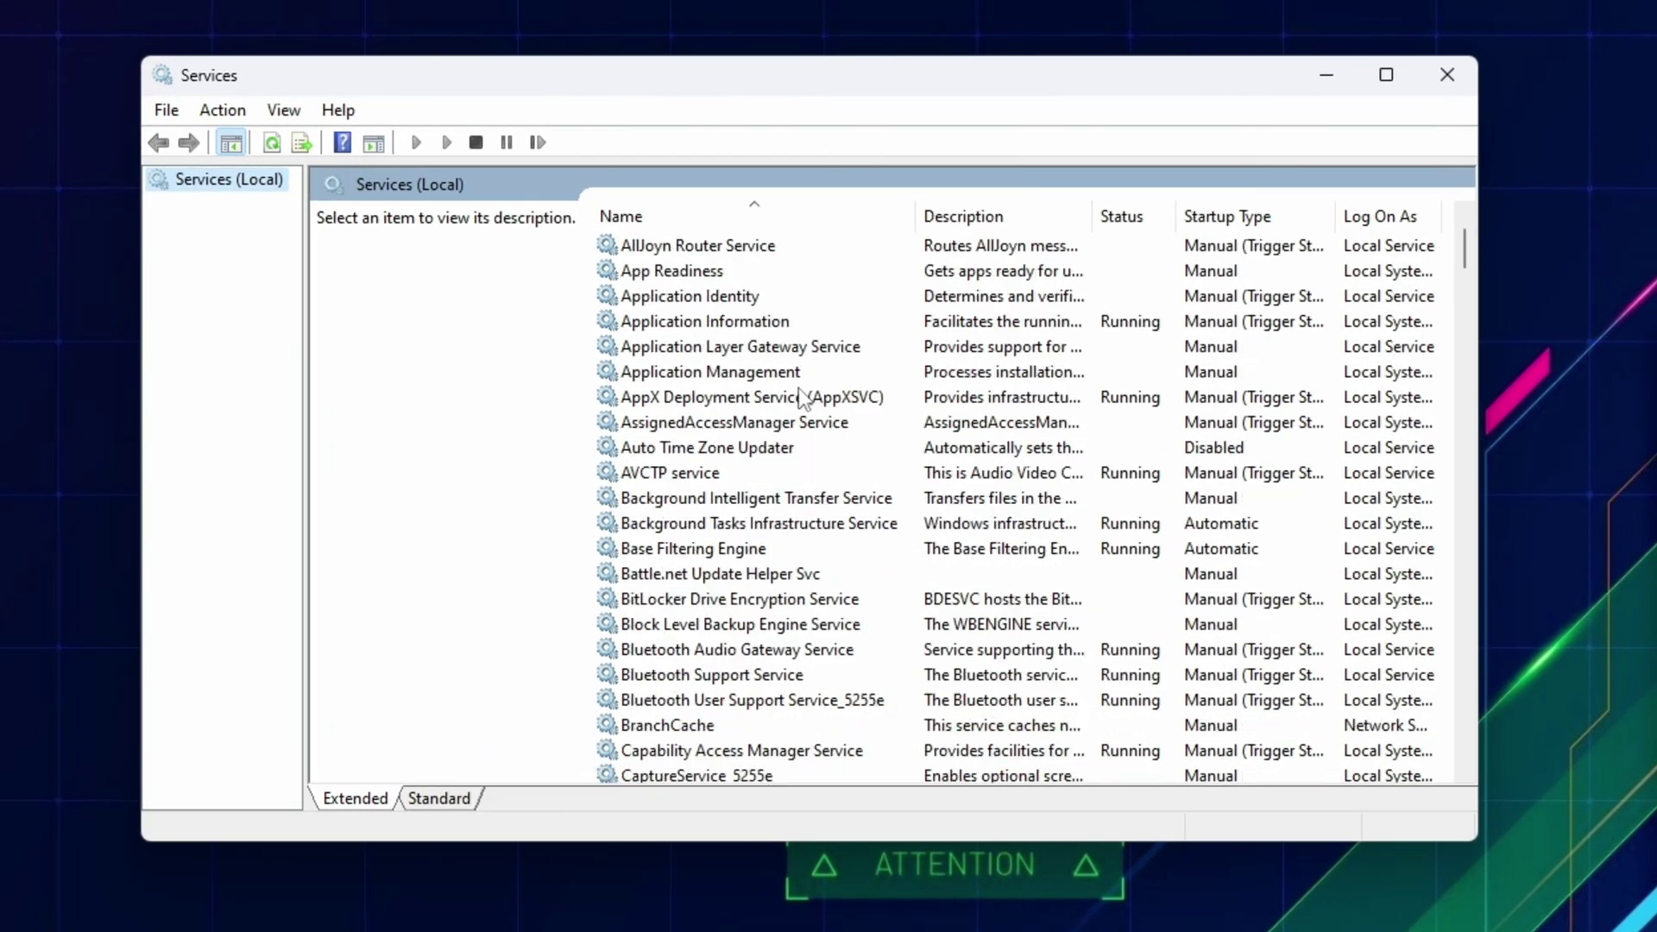
Set the Bluetooth Support Service startup type to Automatic in its Properties
{"action": "scroll", "coordinate": [751, 604], "scroll_direction": "down", "scroll_amount": 1}
{"action": "left_click", "coordinate": [751, 599]}
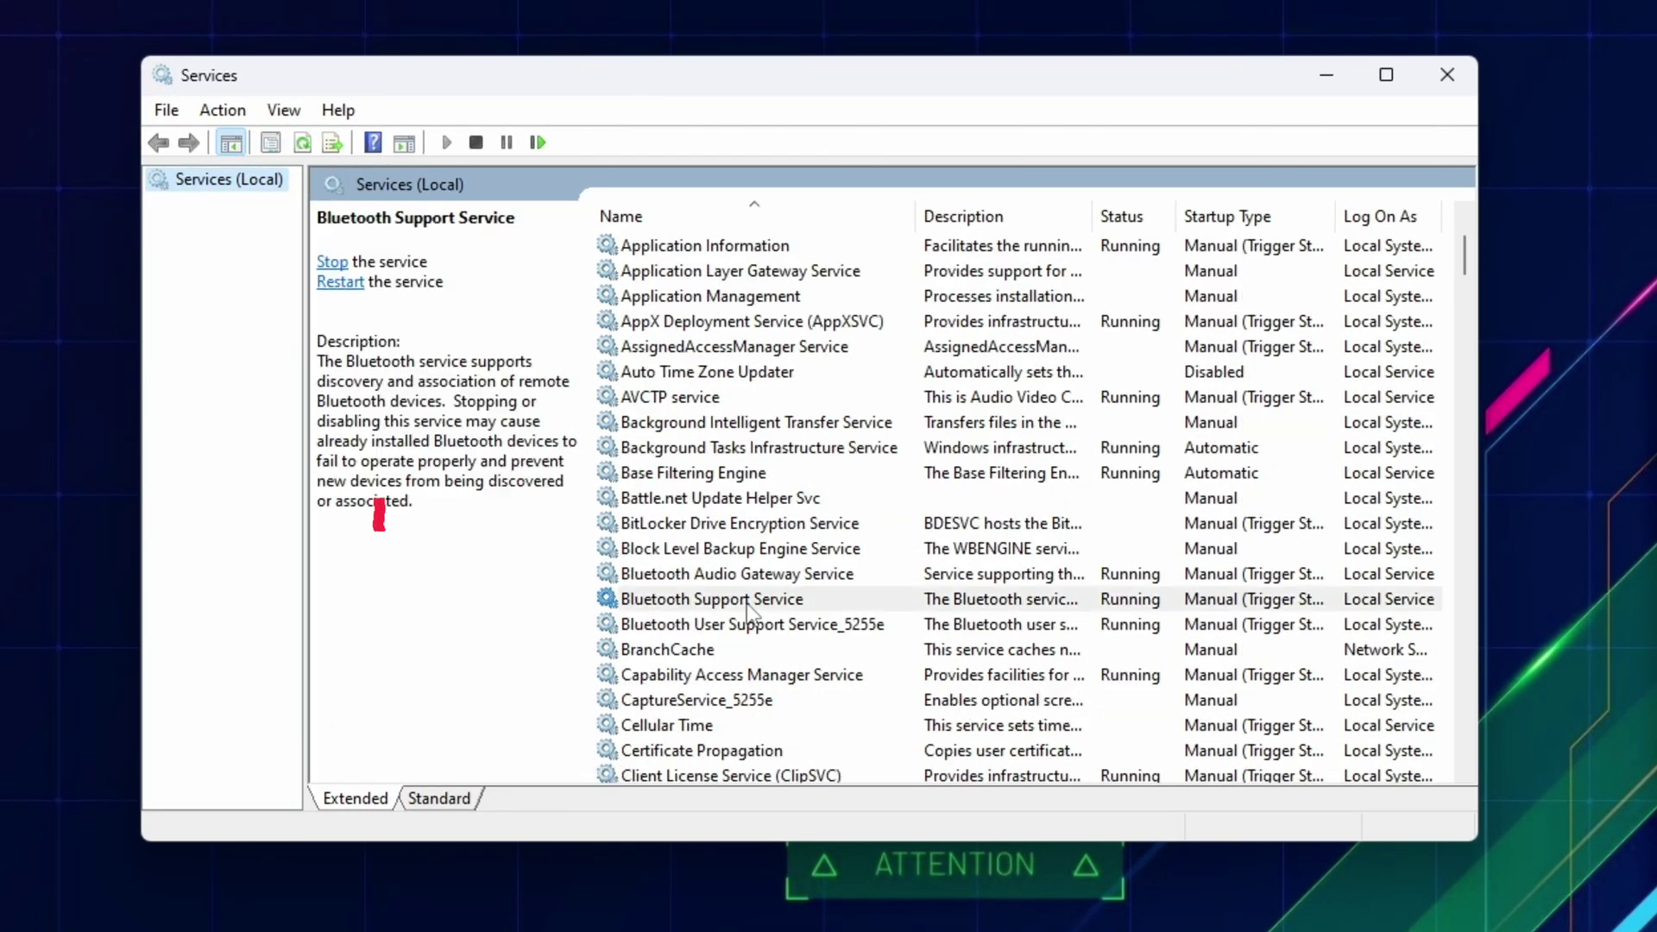
{"action": "right_click", "coordinate": [1246, 602]}
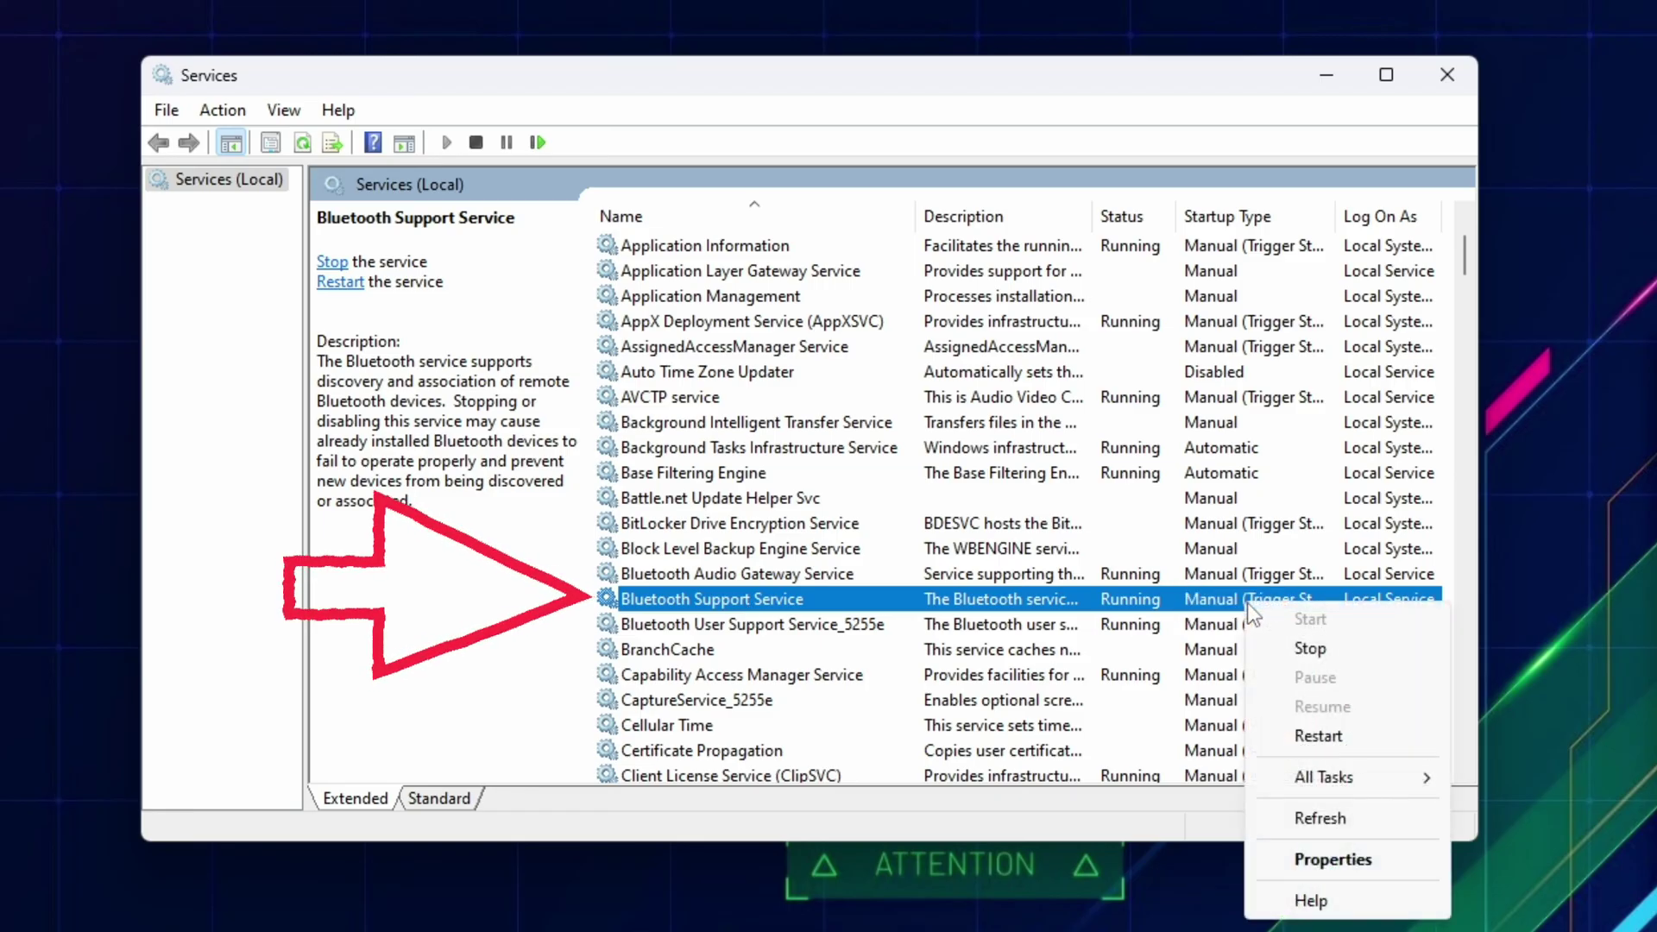
{"action": "left_click", "coordinate": [1333, 859]}
{"action": "left_click", "coordinate": [754, 433]}
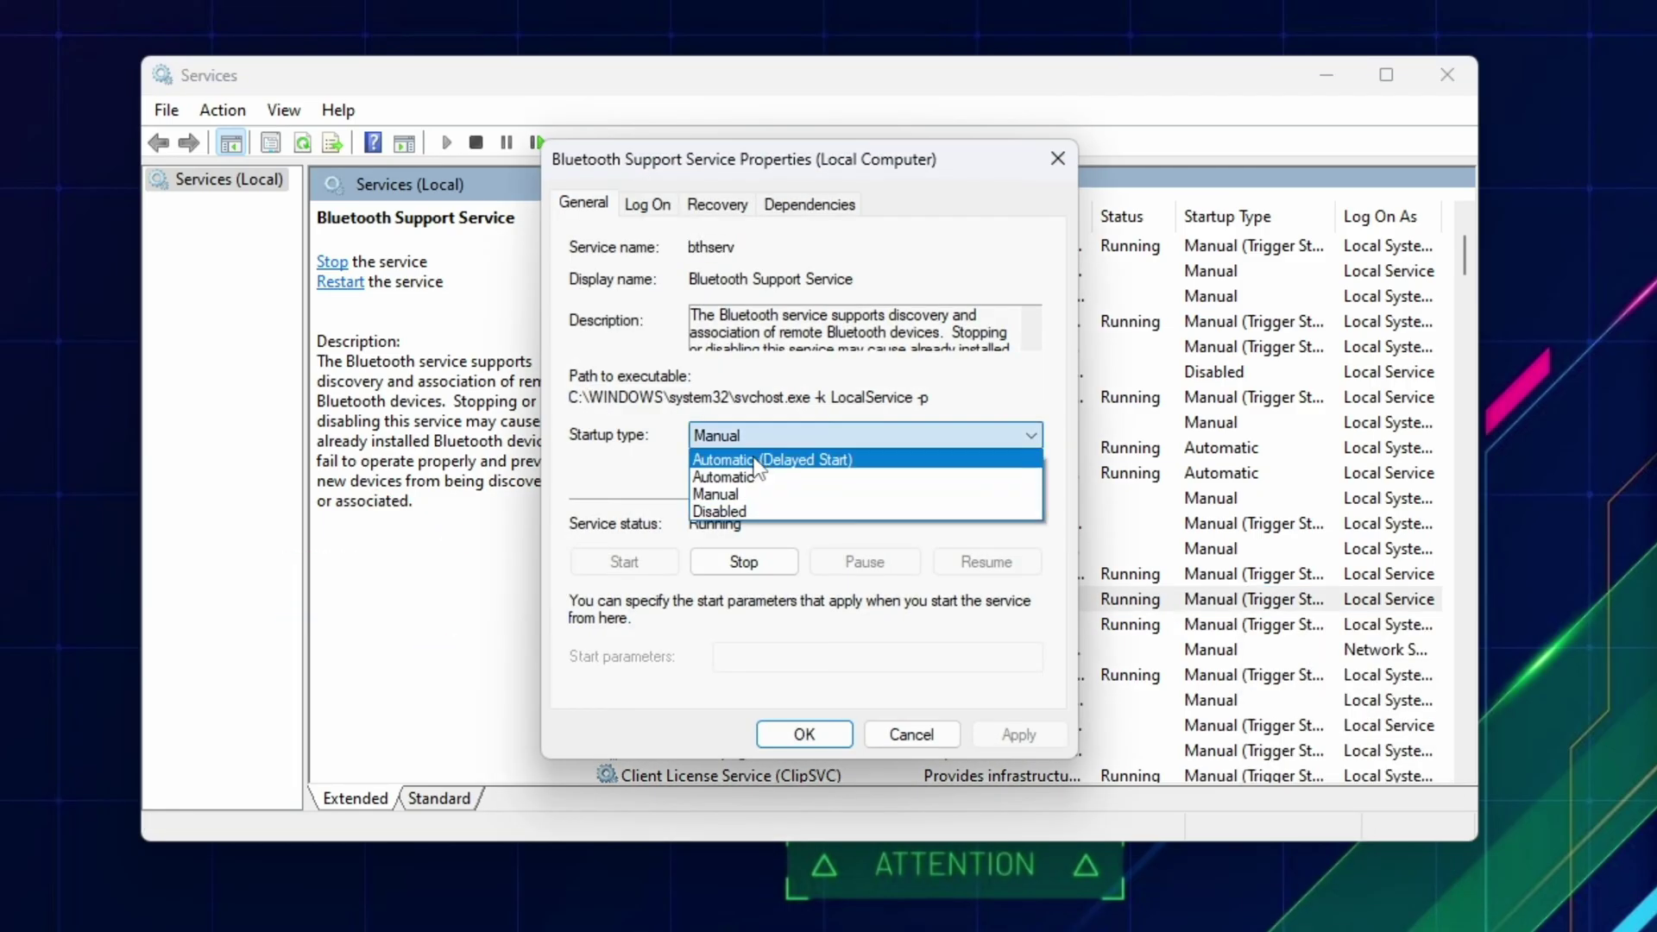
{"action": "left_click", "coordinate": [758, 480]}
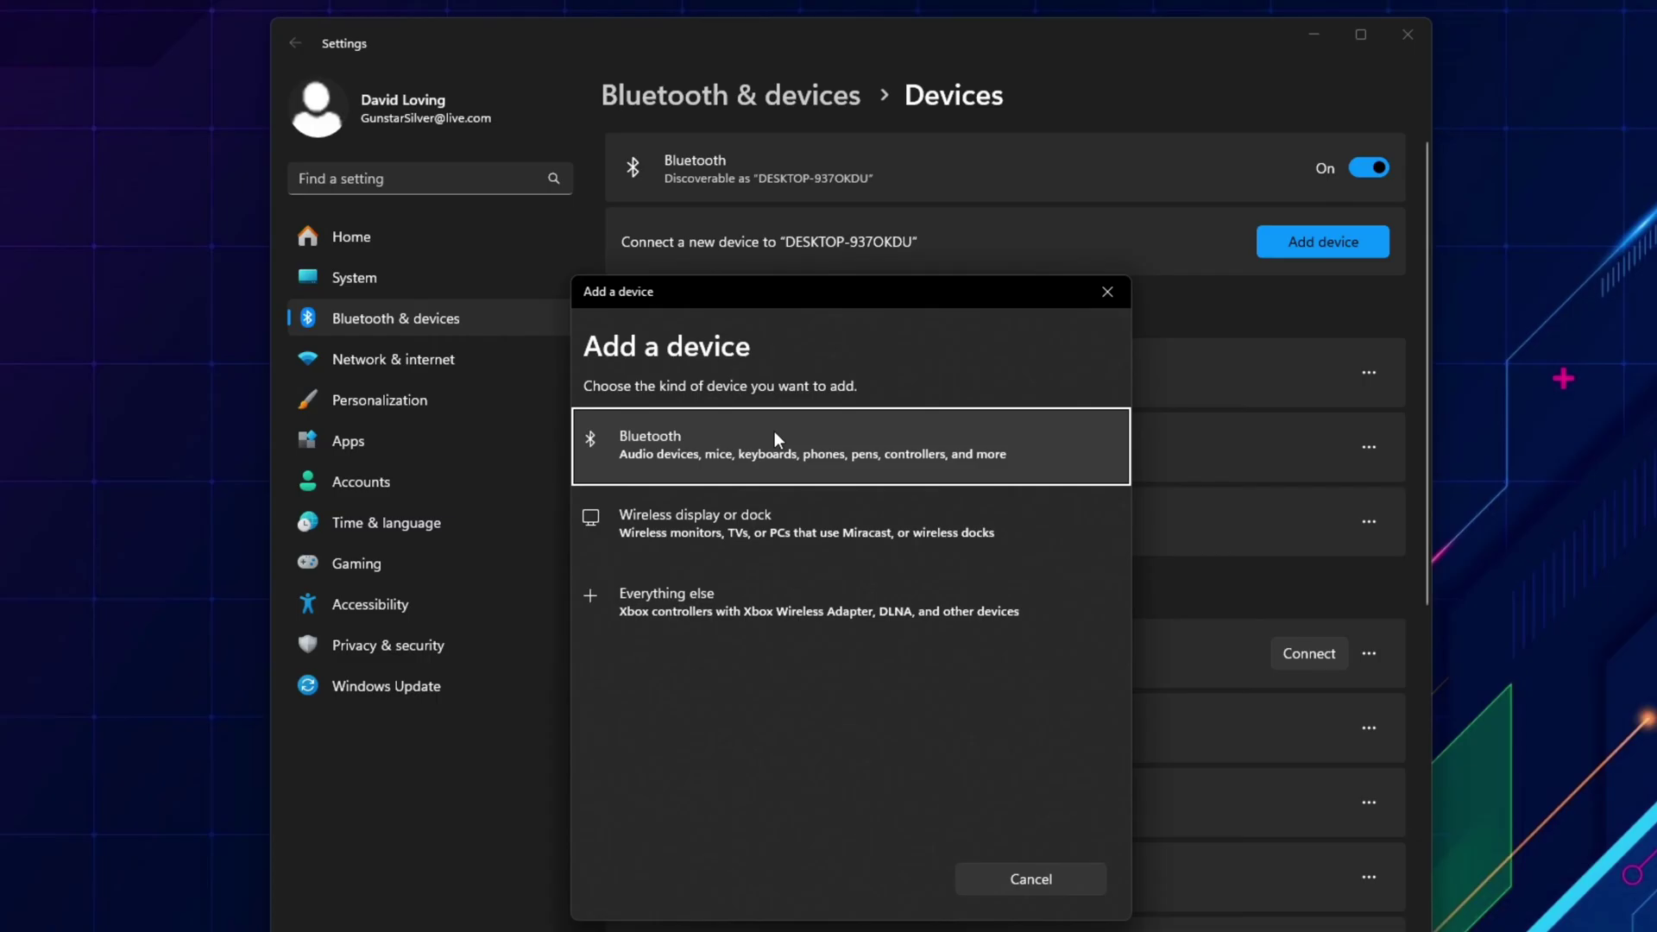
Add a Bluetooth device and connect the DualSense Wireless Controller
{"action": "left_click", "coordinate": [774, 432]}
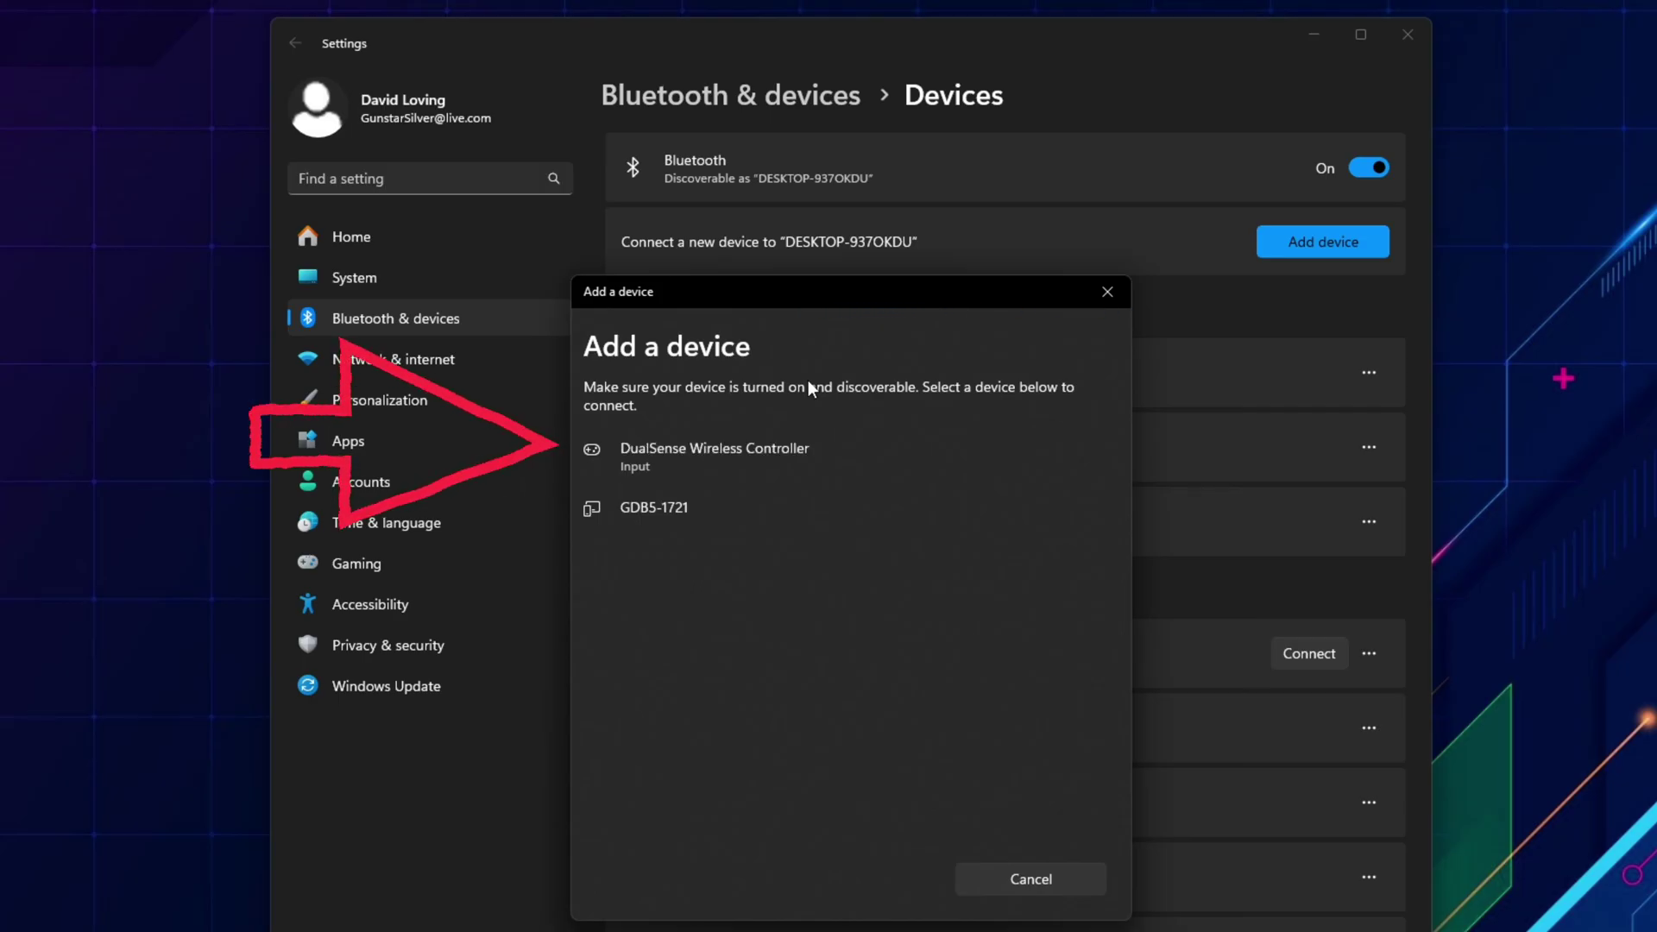
{"action": "left_click", "coordinate": [842, 454]}
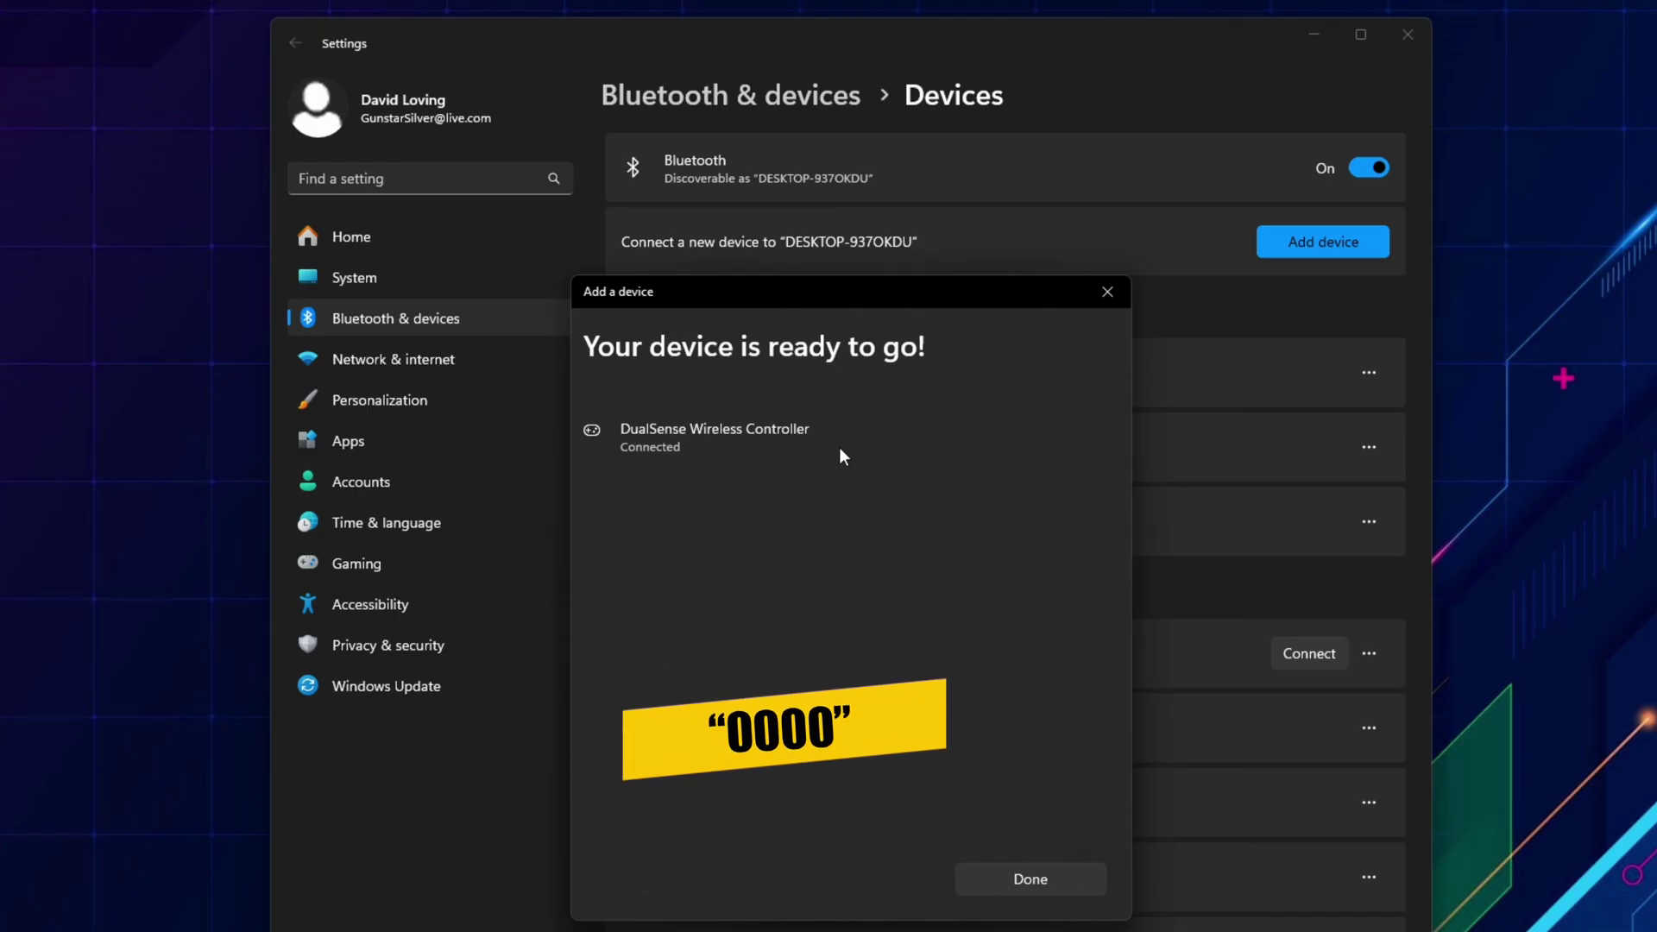
{"action": "left_click", "coordinate": [1051, 881]}
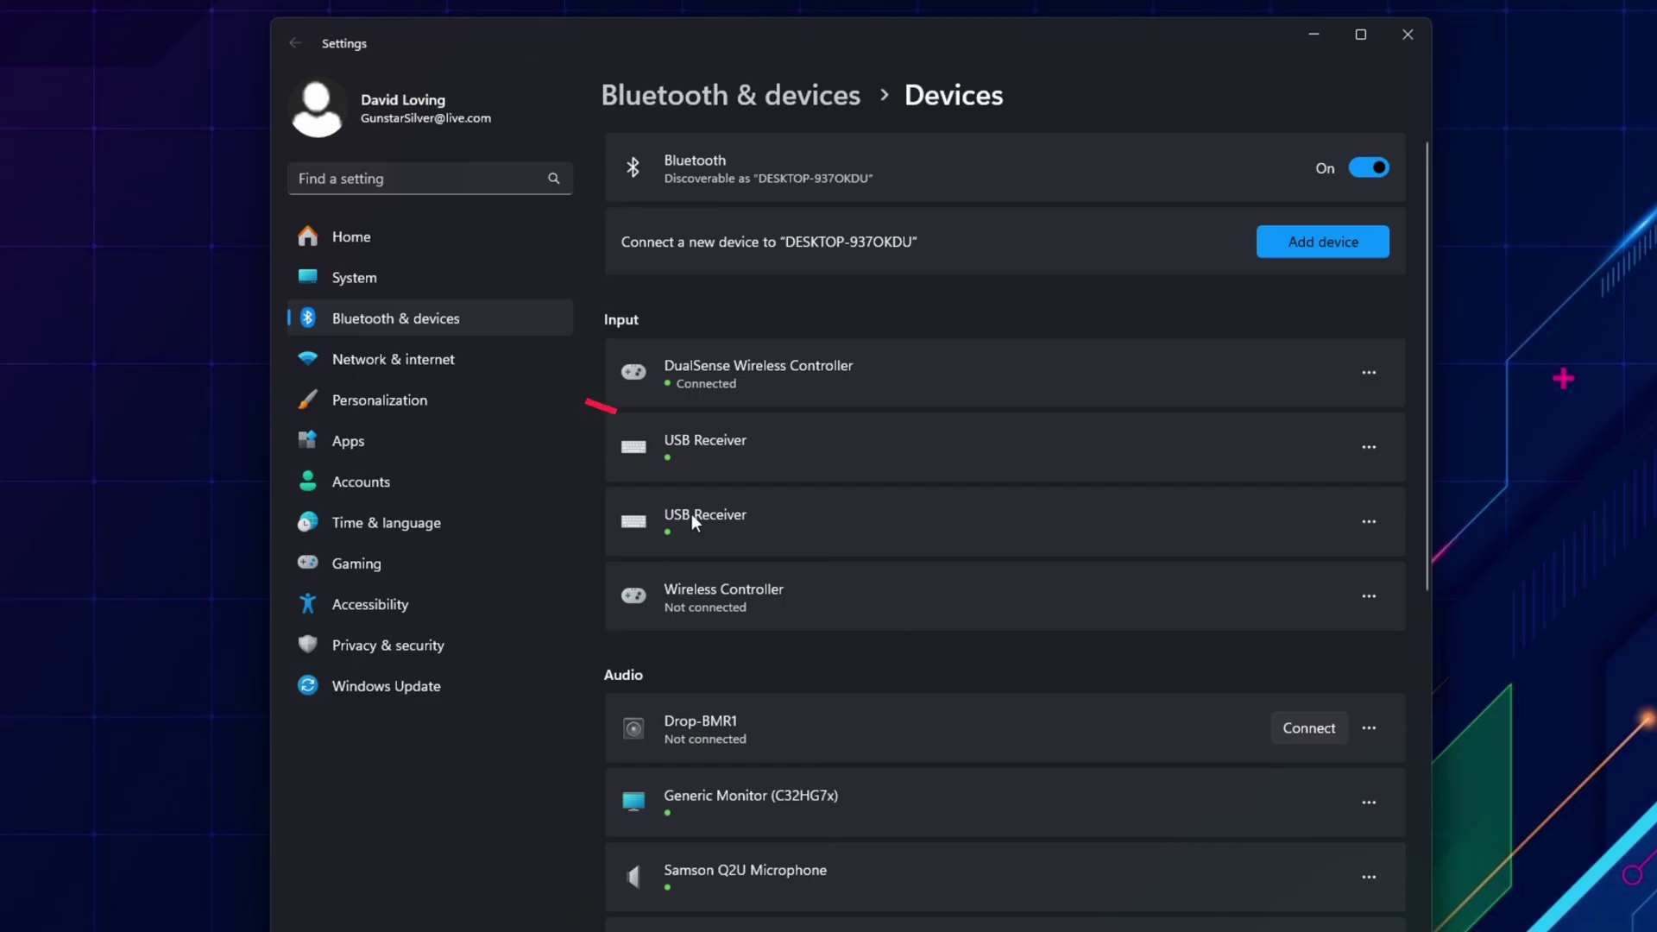